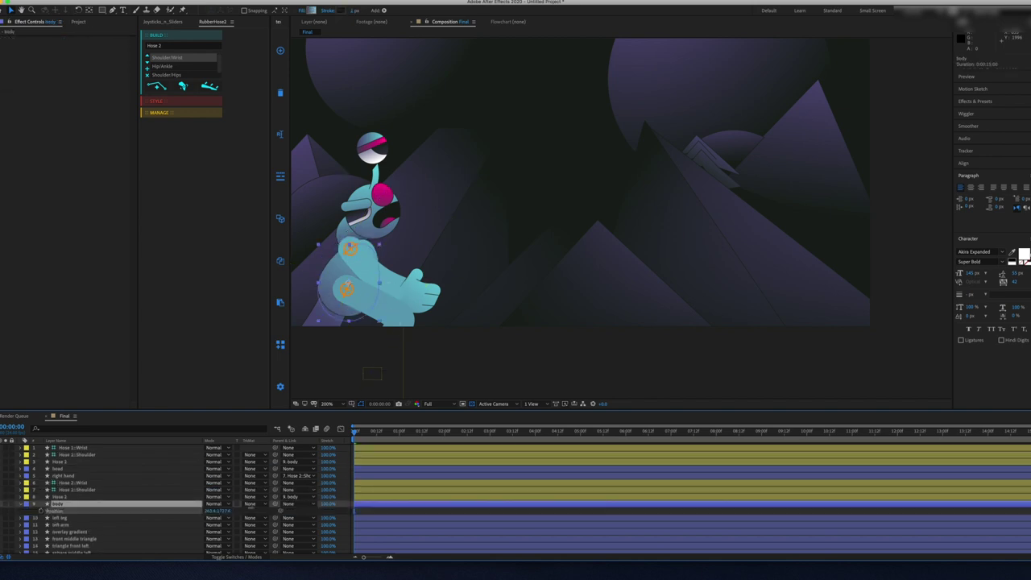
Step: Preview the body movement and apply easing to the body layer's X and Y position keyframes
key(space)
right_click(407, 480)
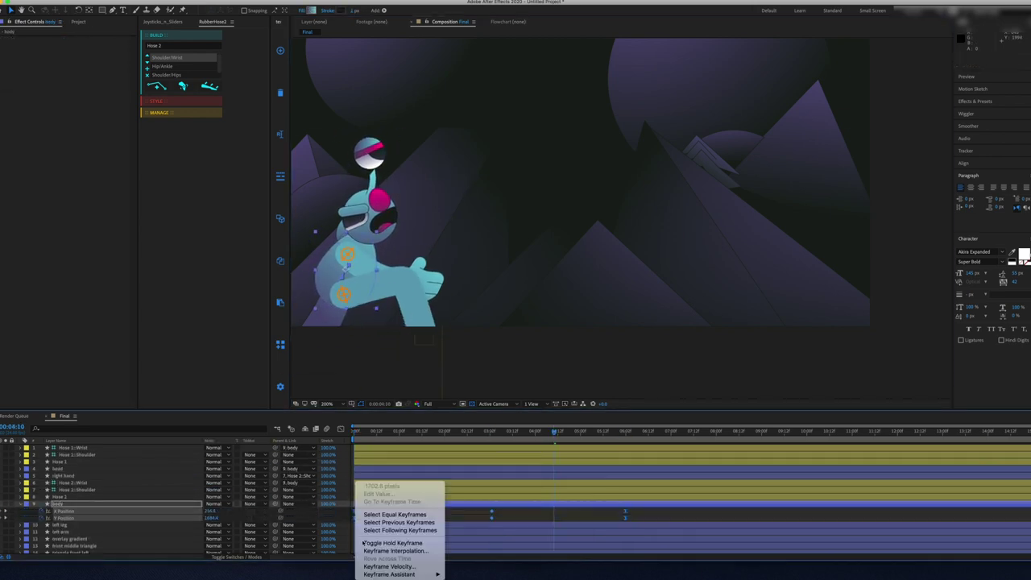
click(415, 483)
key(shift+F3)
click(352, 337)
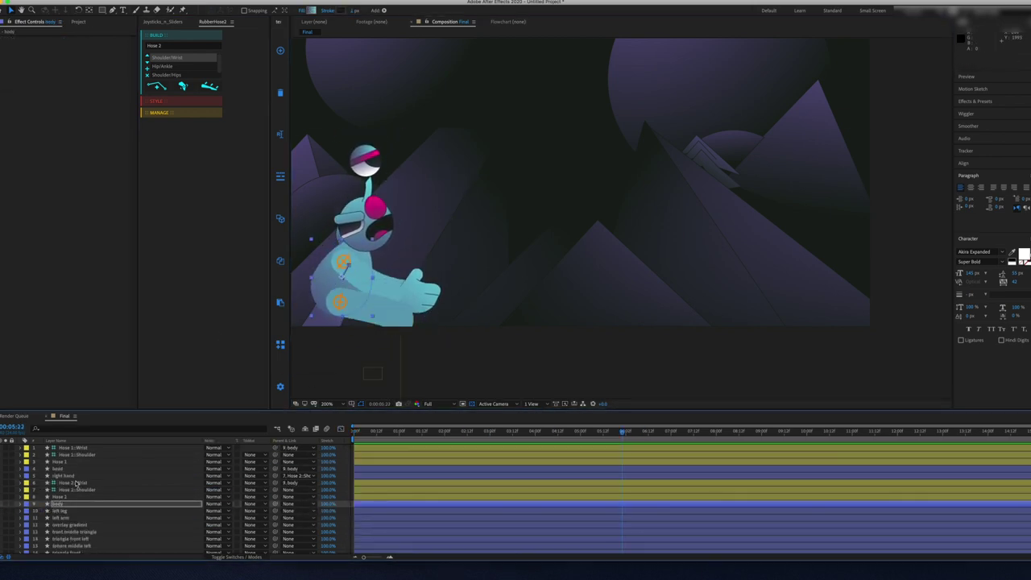
Step: Parent the left leg and left arm layers to the body layer and keyframe the left arm's rotation
key(r)
drag(274, 511, 61, 503)
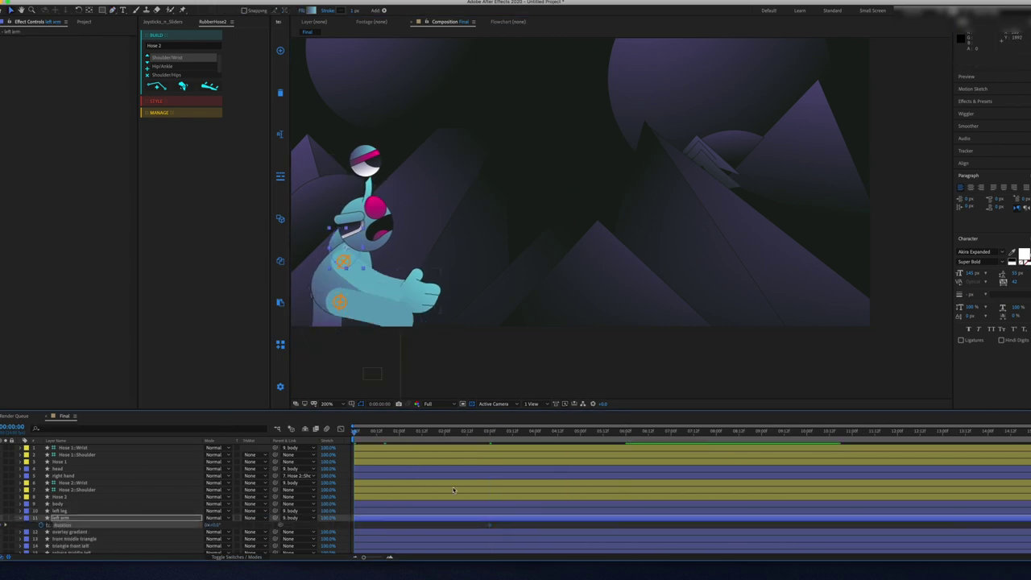
drag(275, 525, 61, 504)
click(291, 524)
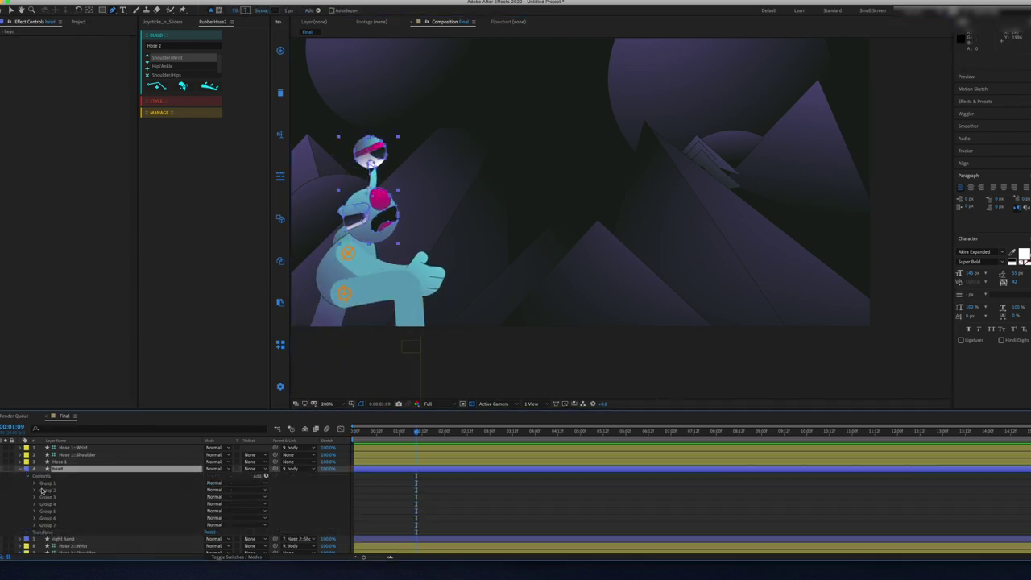
Step: Expand the mouth and eye layer's contents for keyframing its shape paths
scroll(347, 185, up, 4)
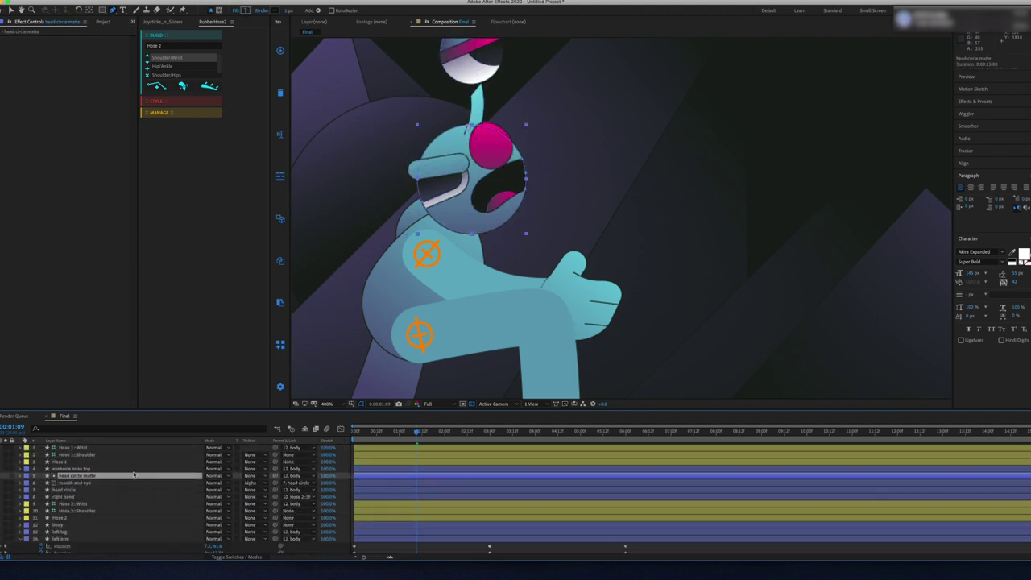
click(81, 483)
click(21, 482)
click(45, 505)
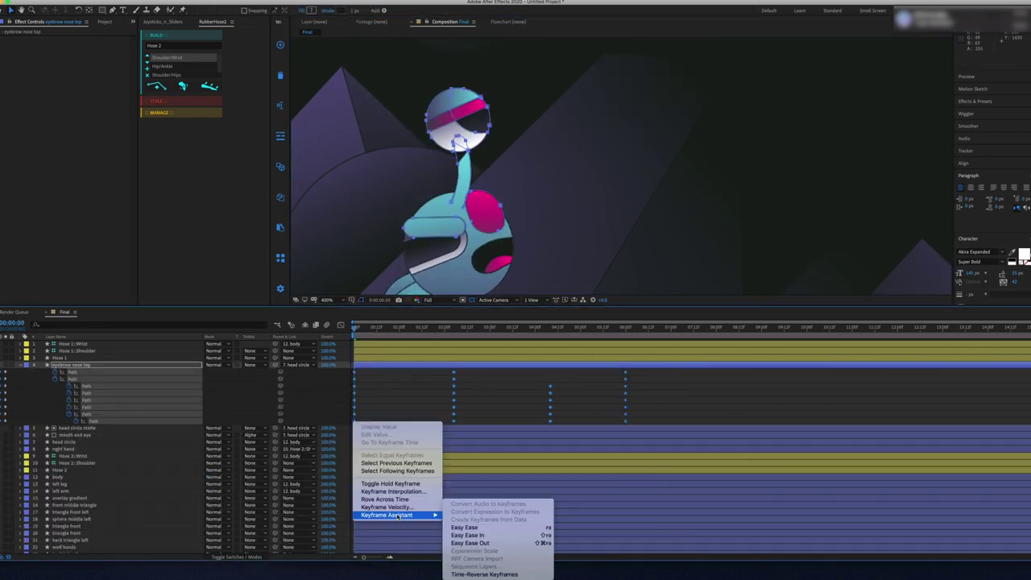
Step: Apply Easy Ease to the eyebrow nose top layer's path keyframes and check the head animation from the start
click(495, 516)
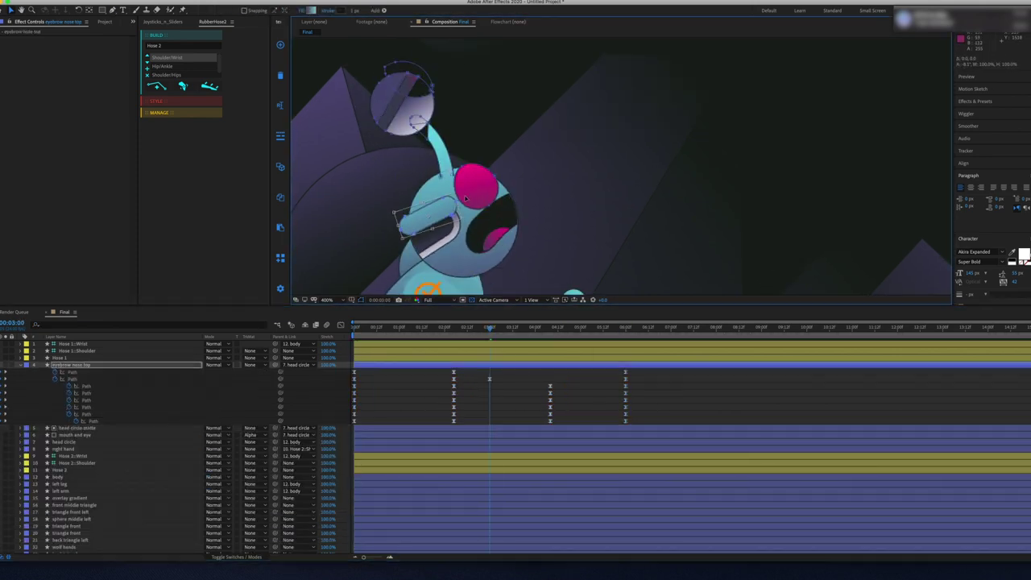
key(Home)
key(g)
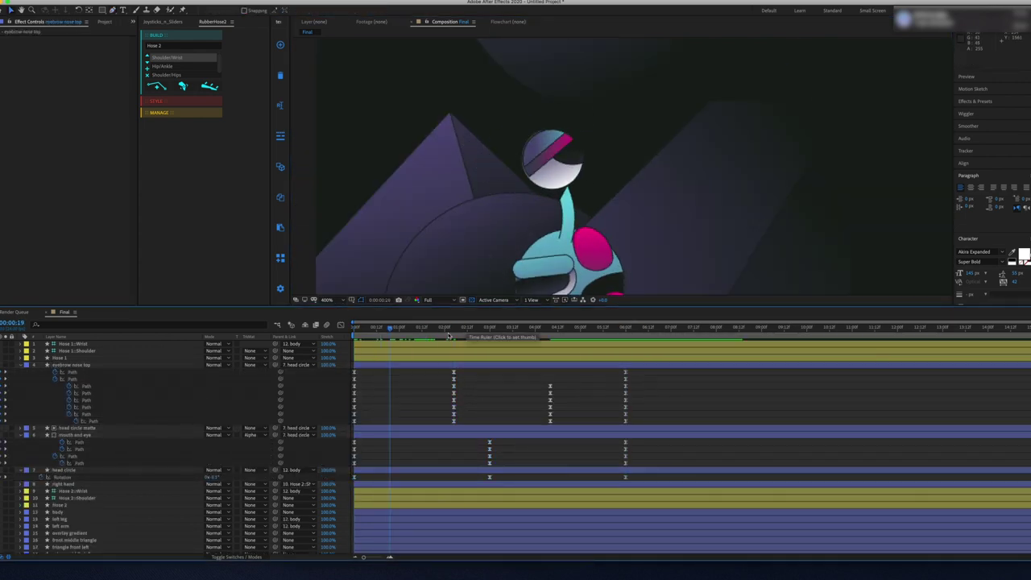
drag(401, 329, 508, 337)
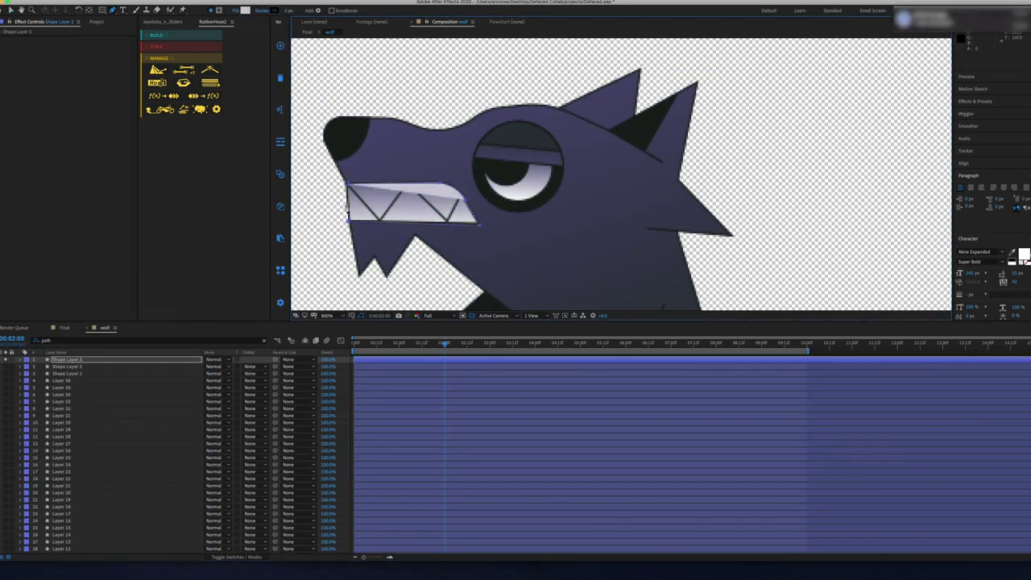
Step: Keyframe the wolf's hand rotation and arm paths in the wolf composition
click(80, 366)
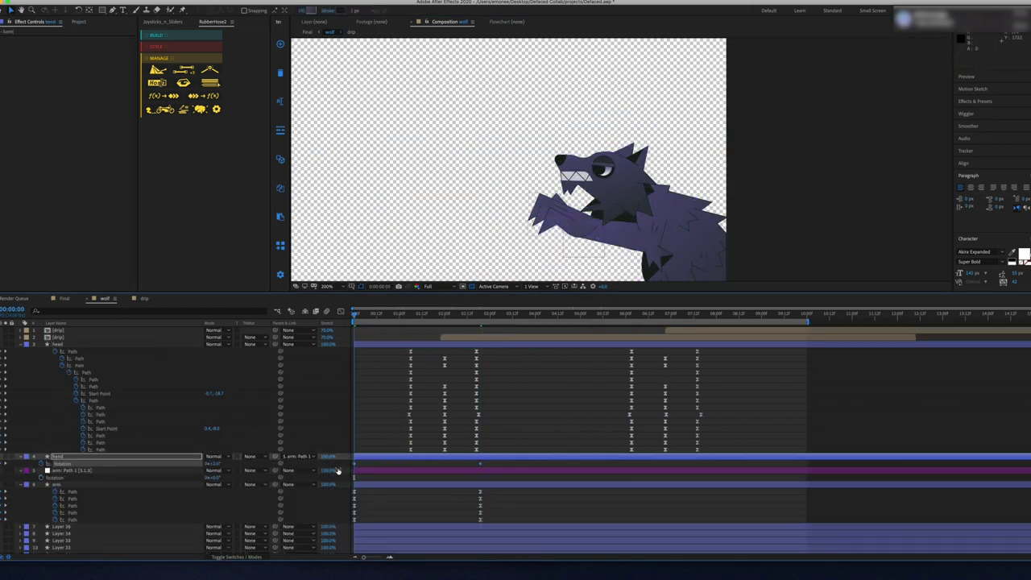
drag(751, 463, 594, 524)
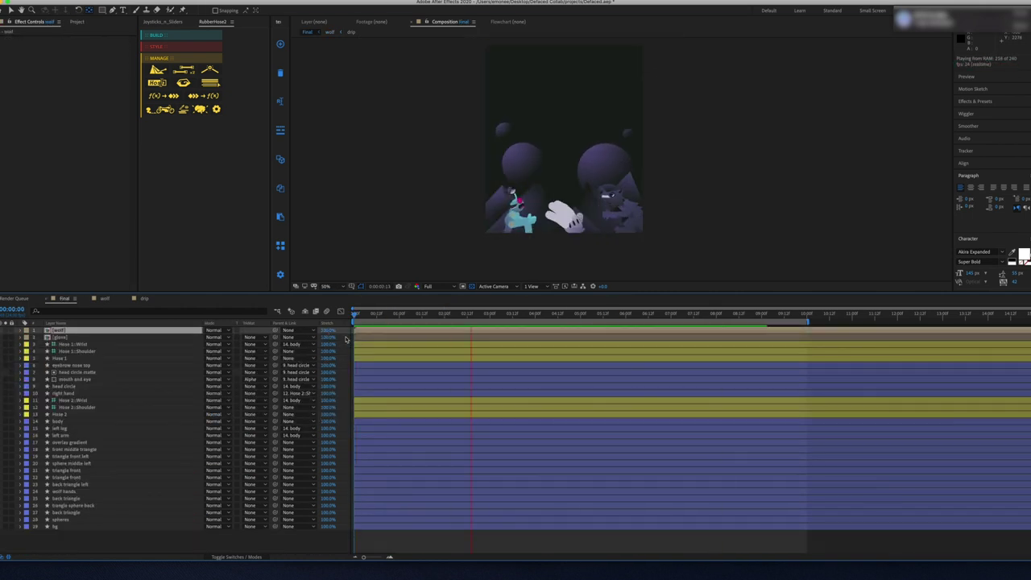
click(240, 386)
key(r)
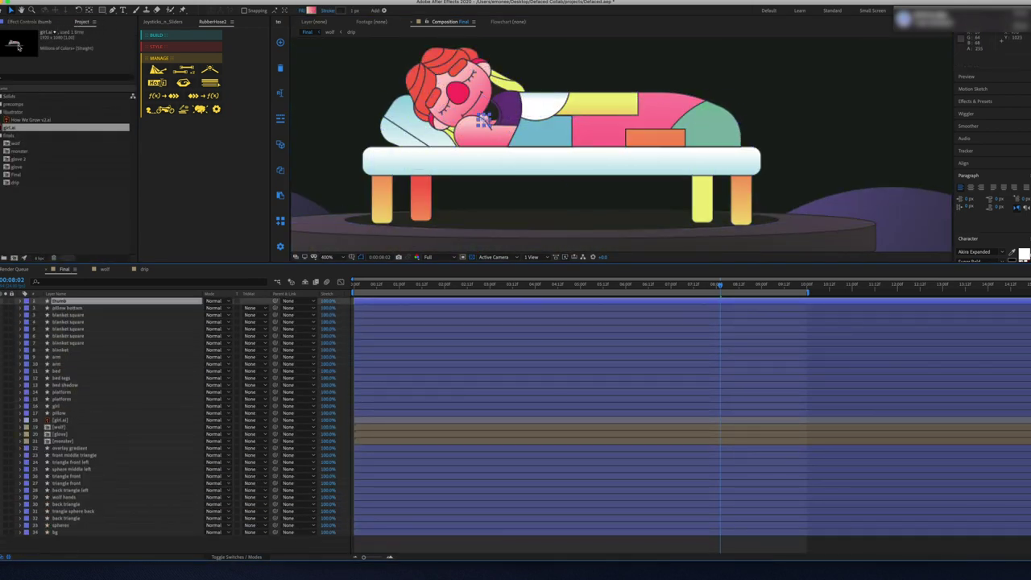
Step: Pose the girl's facial features at 0:00:03:00 and reveal the girl layer's path keyframes
click(57, 406)
click(28, 405)
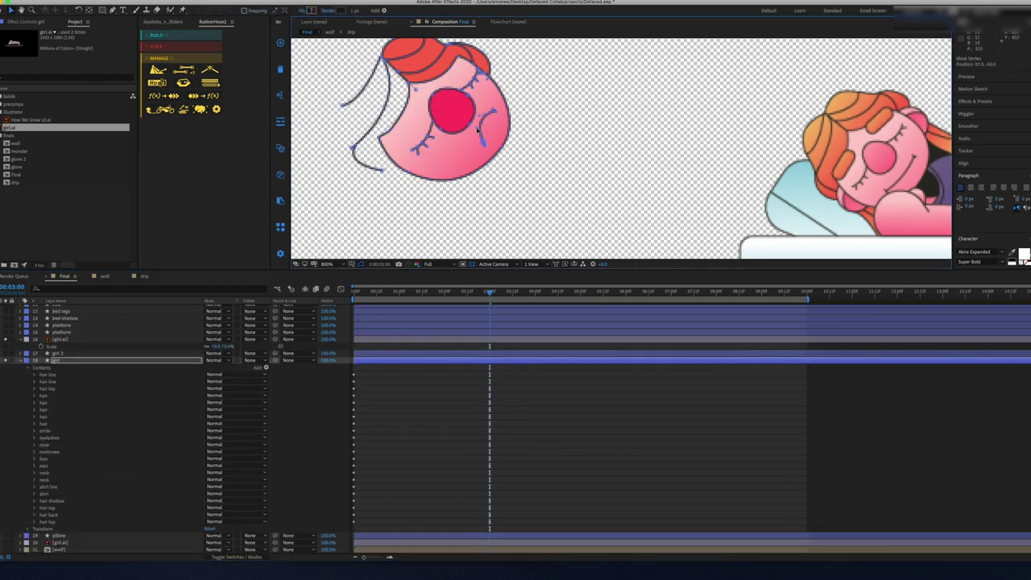
click(440, 81)
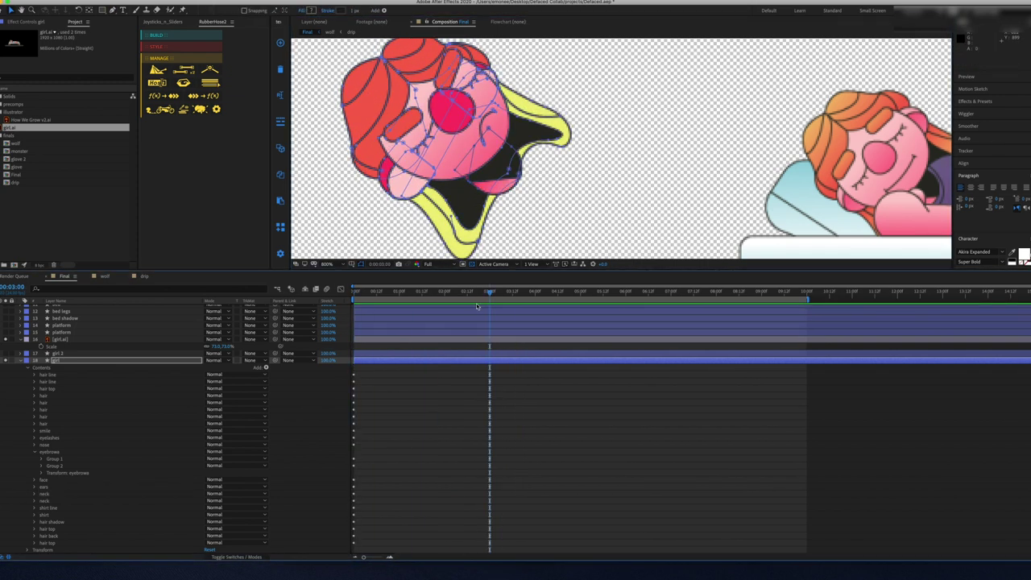
key(u)
scroll(121, 403, down, 5)
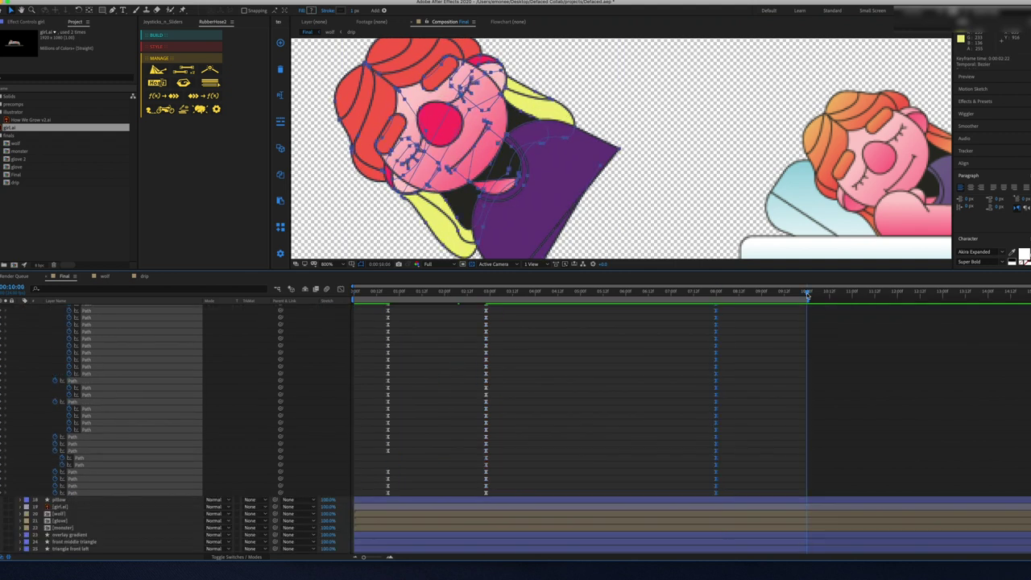
Step: Reshape the girl's smile at 0:00:03:19 and preview her facial animation
click(526, 292)
scroll(453, 213, up, 1)
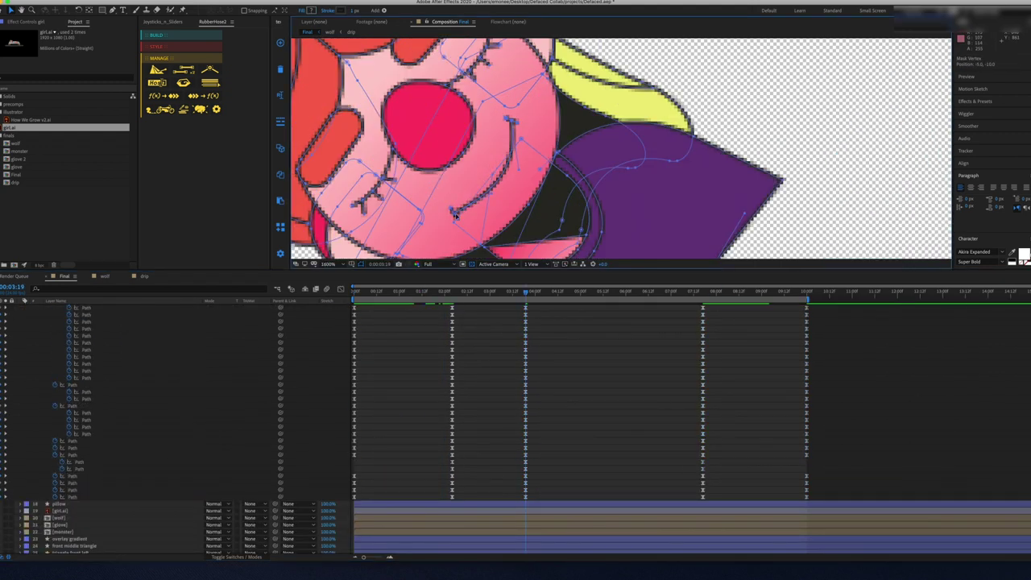
click(496, 300)
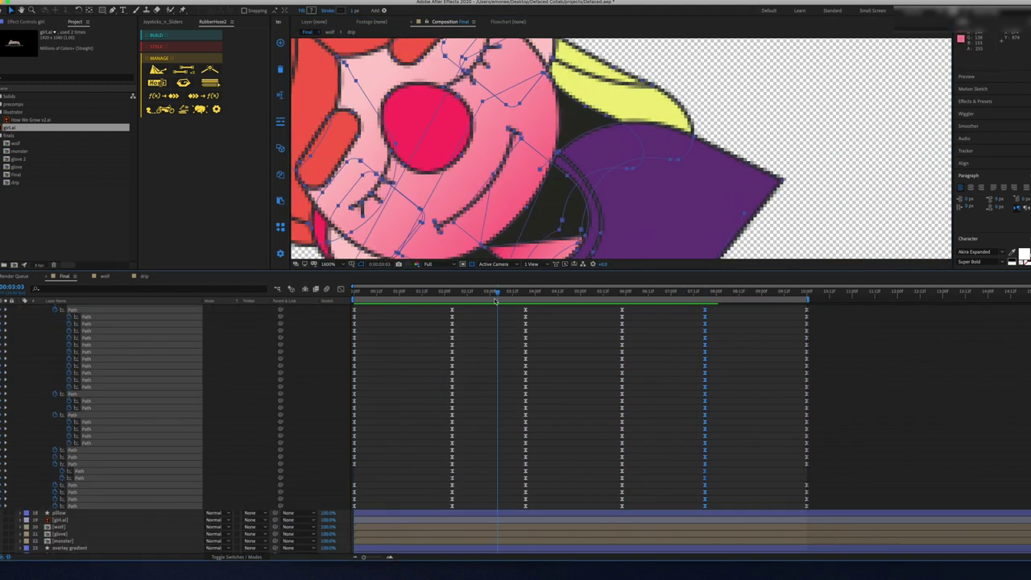
key(space)
scroll(556, 372, up, 5)
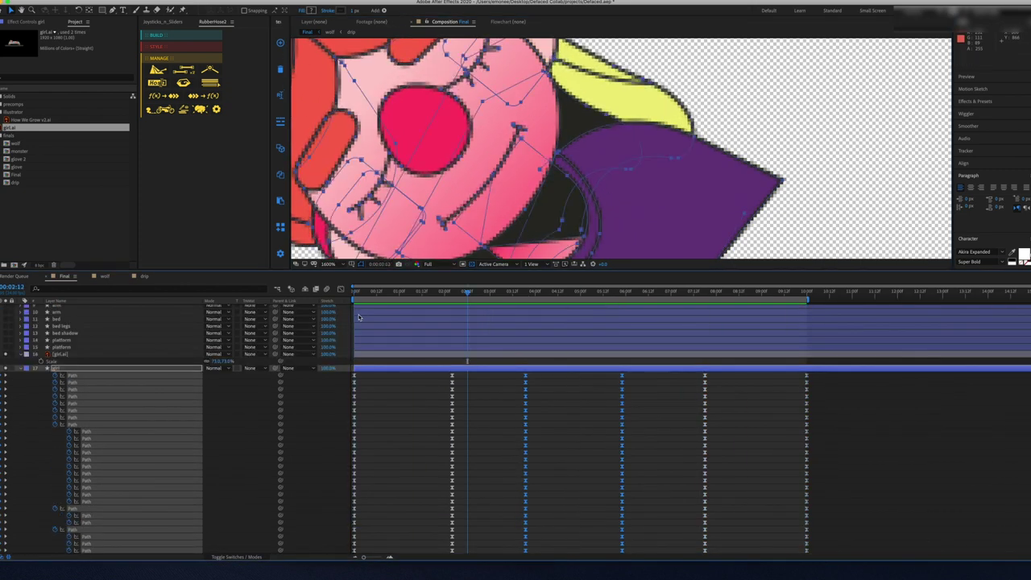
Step: Delete the girl.ai reference layers from the Final composition
key(comma)
key(comma)
key(comma)
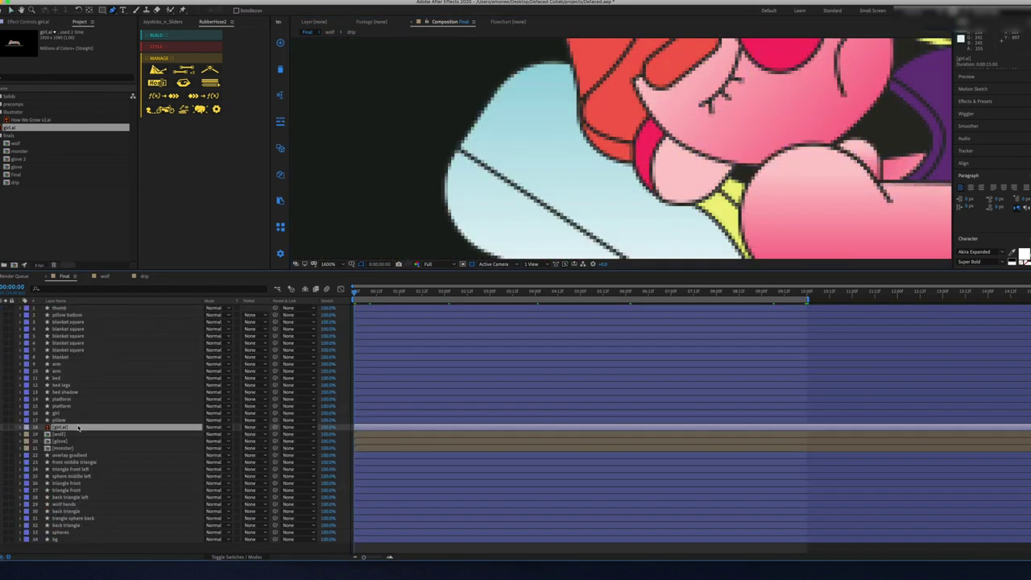
drag(534, 420, 510, 550)
key(period)
key(period)
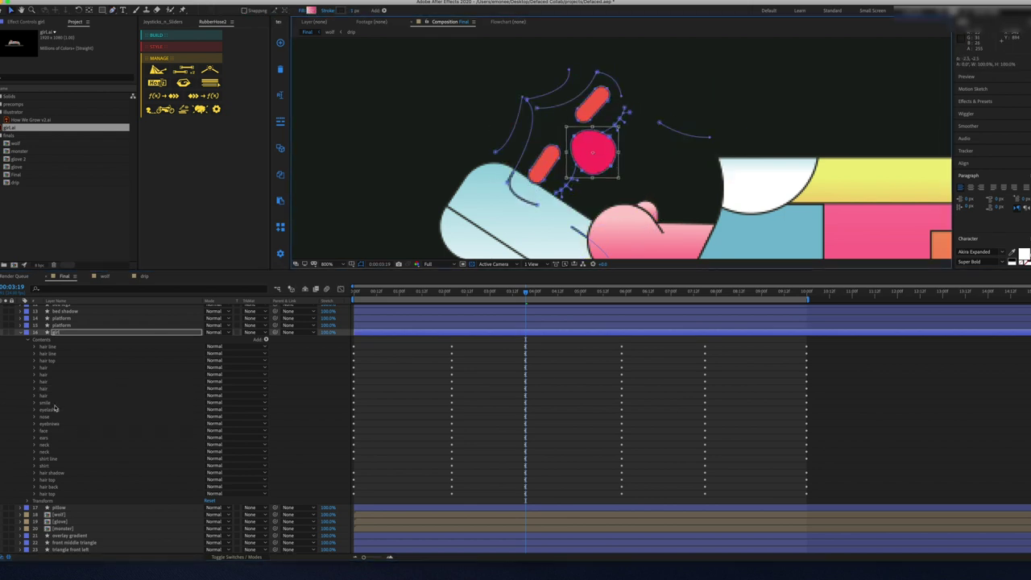
Step: Reveal the girl layer's keyframes and preview her sleeping animation in the full scene
key(u)
key(space)
key(space)
key(comma)
key(comma)
scroll(720, 343, down, 5)
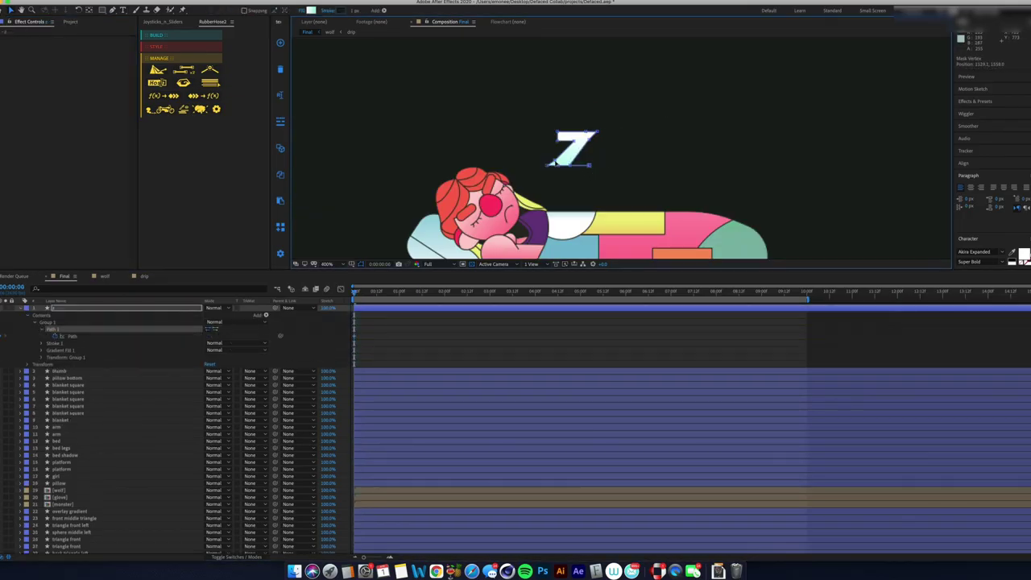
Step: Preview the animated z shape and move its layer directly below the pillow layer
key(space)
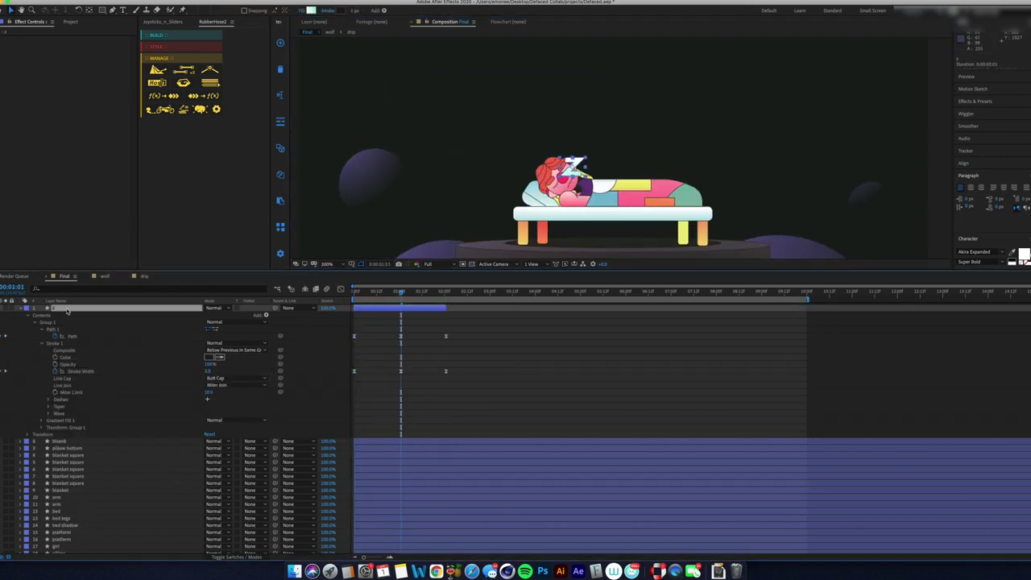
right_click(357, 327)
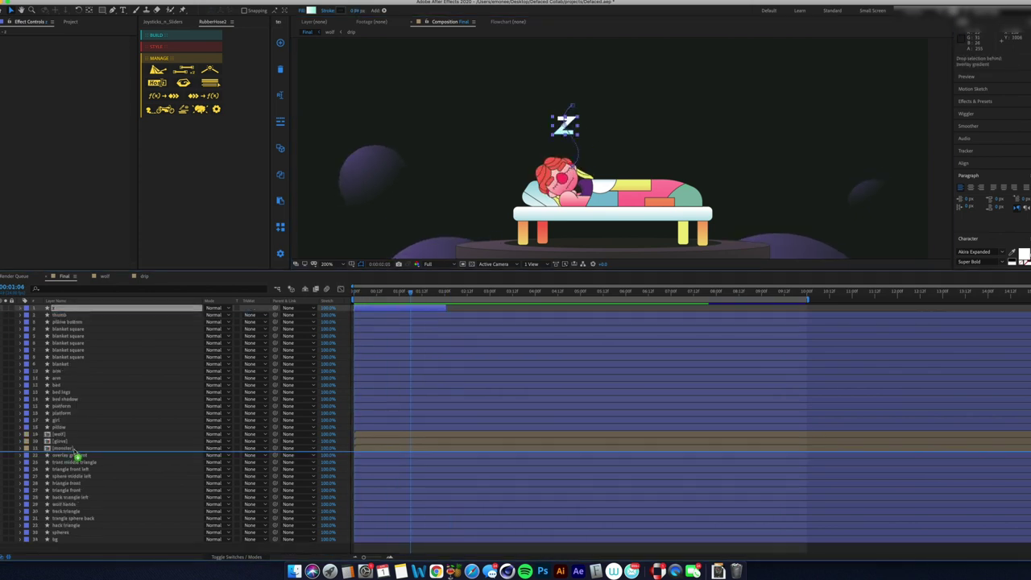
drag(75, 455, 69, 430)
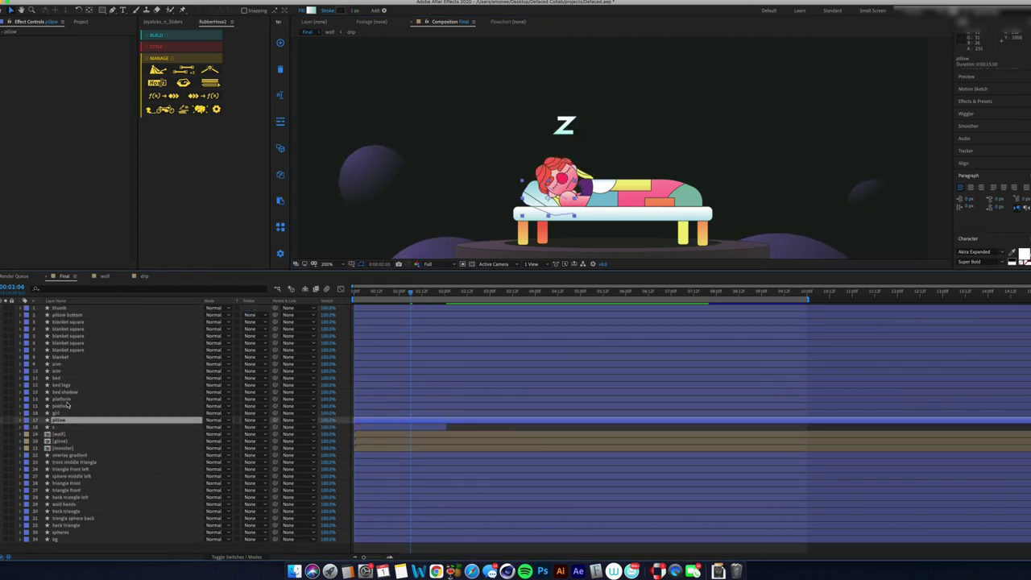
Step: Duplicate the animated z layer repeatedly and group the copies into one precomposition
key(u)
key(Home)
key(ctrl+d)
key(ctrl+d)
key(ctrl+d)
key(ctrl+d)
key(ctrl+d)
key(ctrl+d)
key(ctrl+d)
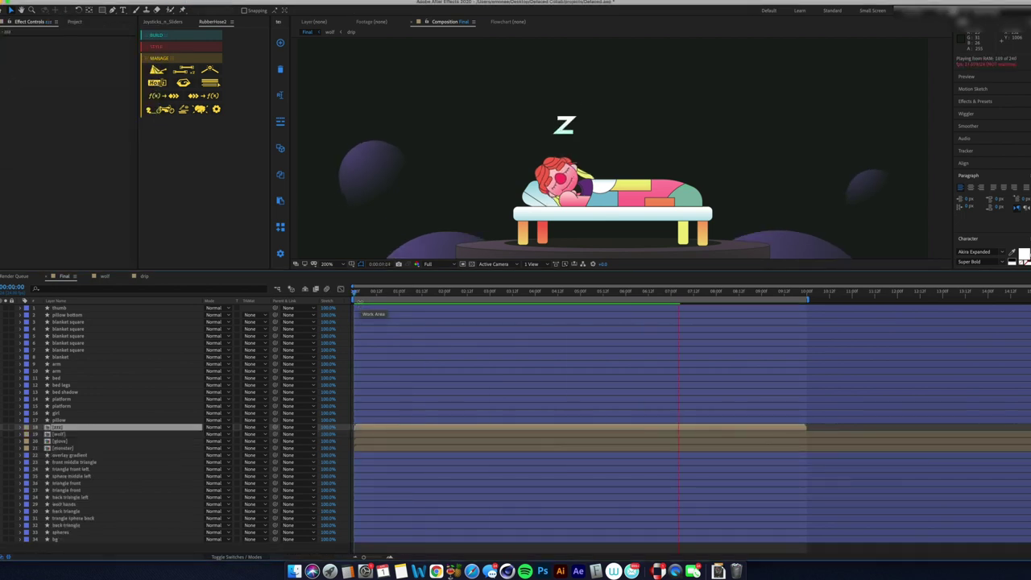
Step: Reveal the Position property of the lower arm layer in the sleeping girl's stack
key(period)
click(69, 371)
key(p)
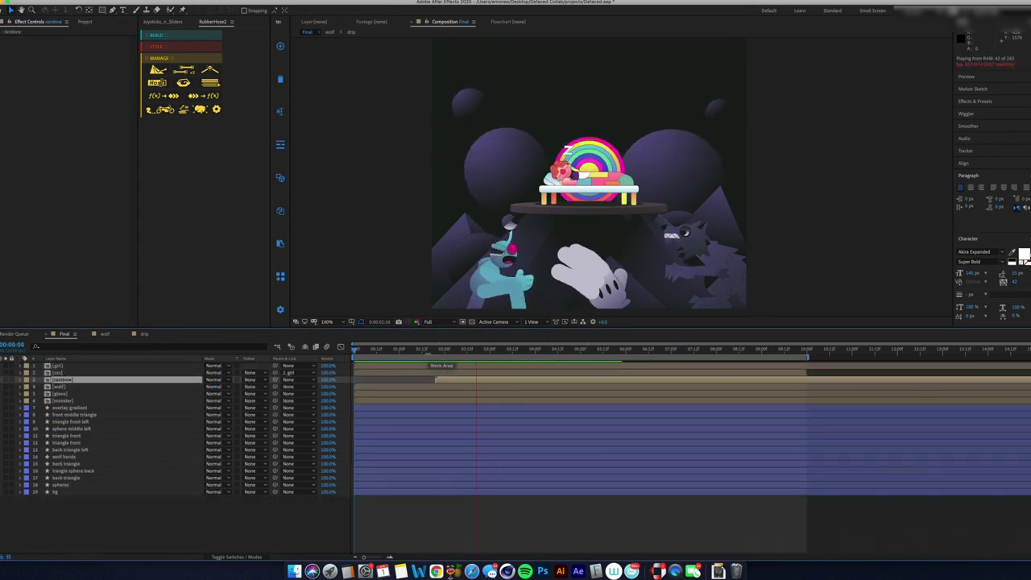
Step: Keyframe the scale of the ring layers inside the rainbow composition and return to the Final composition
double_click(663, 381)
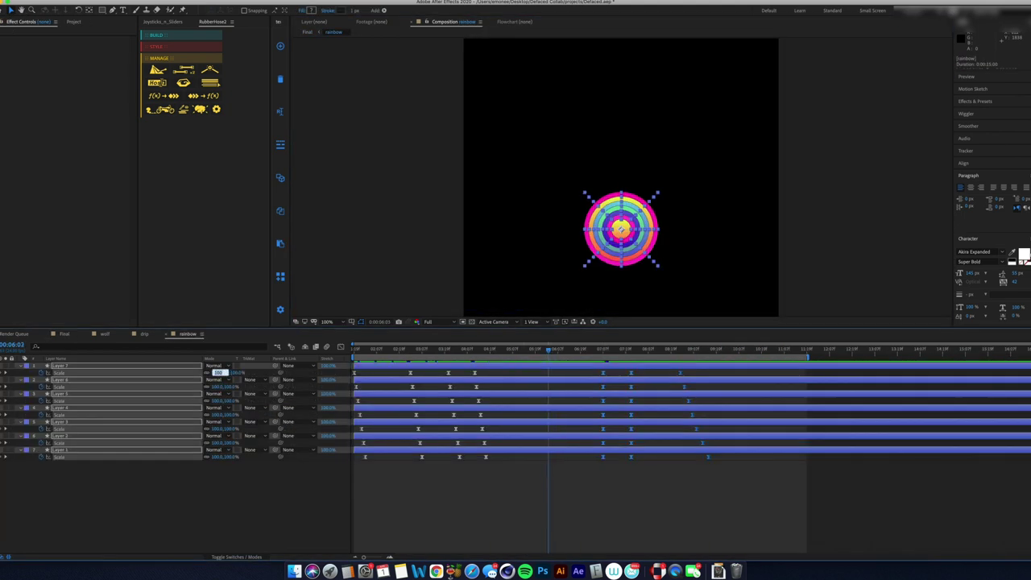
click(64, 333)
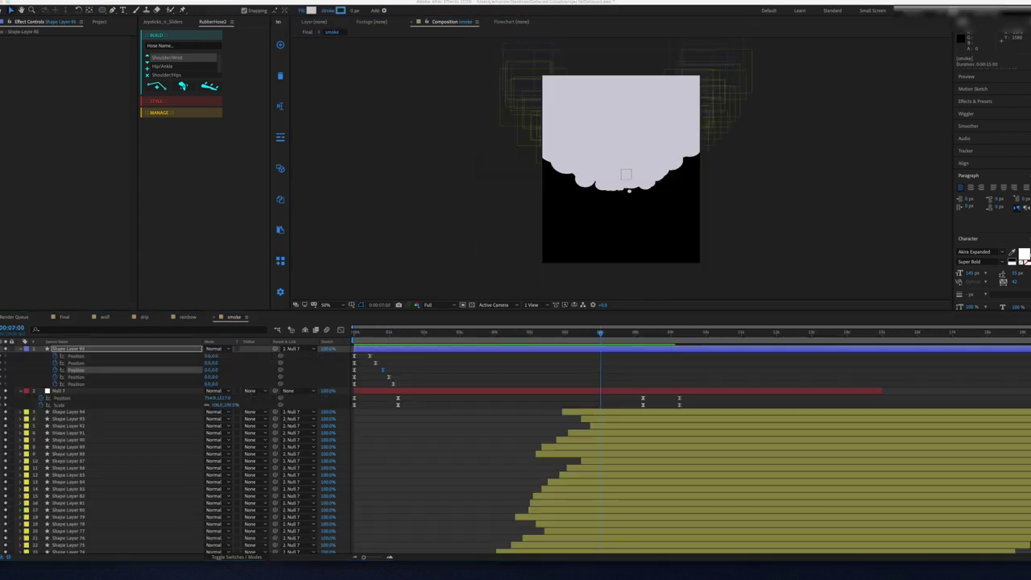
Step: Extend the layer selection in the smoke composition to Shape Layer 94
shift+click(757, 414)
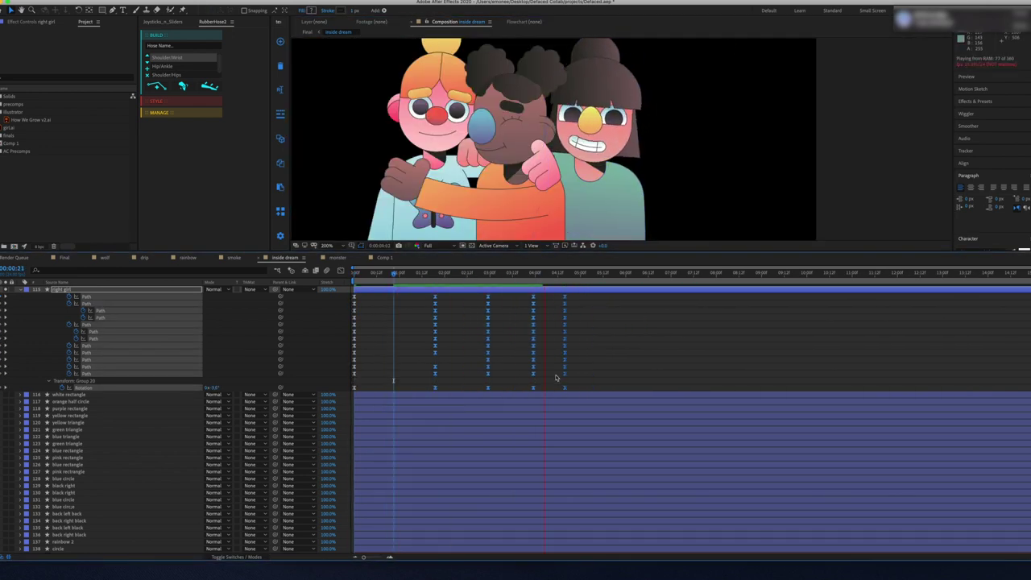
Step: Spread the right girl's path and rotation keyframes further apart along the timeline
scroll(310, 288, up, 3)
click(557, 276)
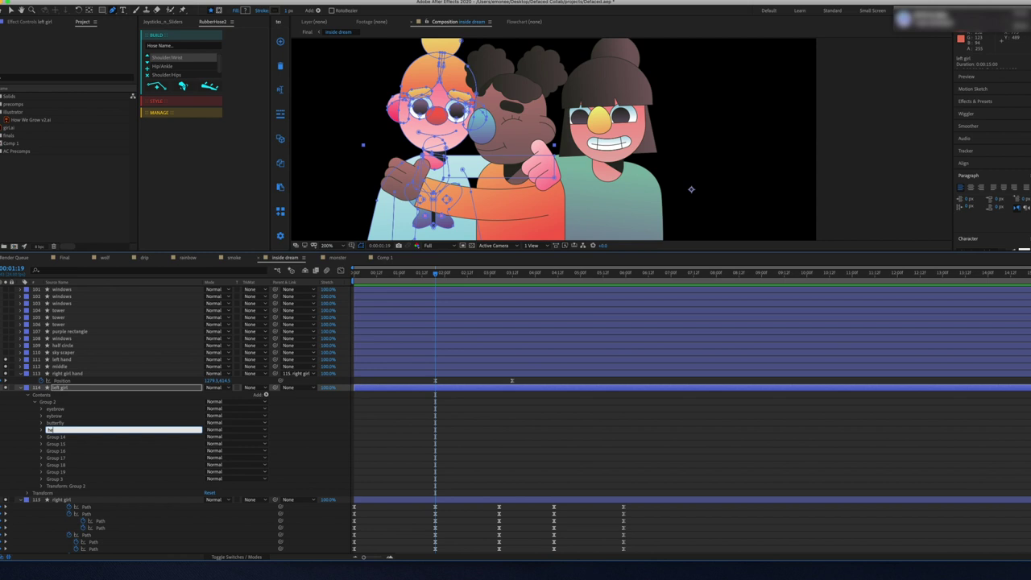
Step: Rename the left girl's face group to "head" and give its nested shape groups descriptive names
text(ad)
key(Return)
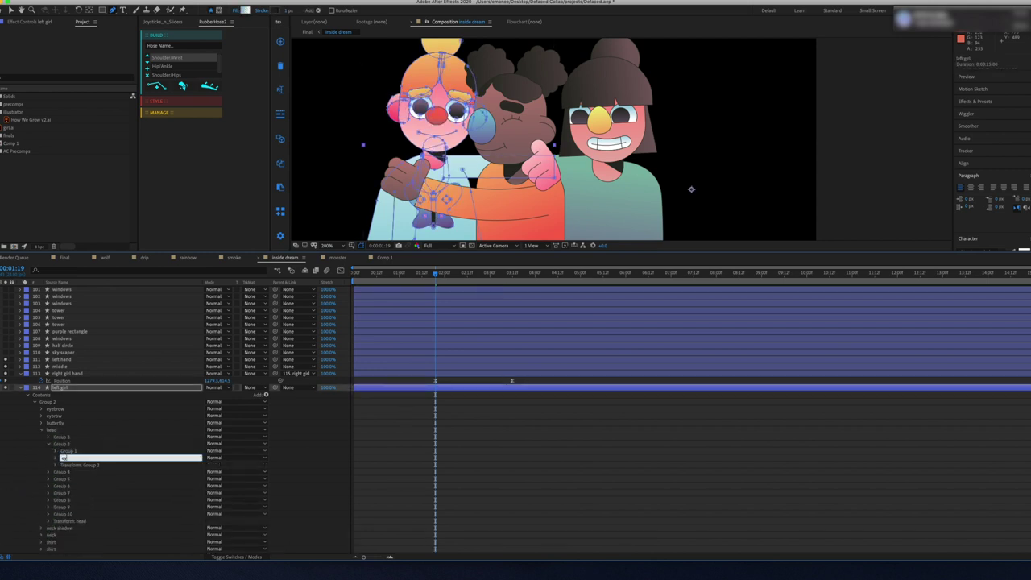
key(u)
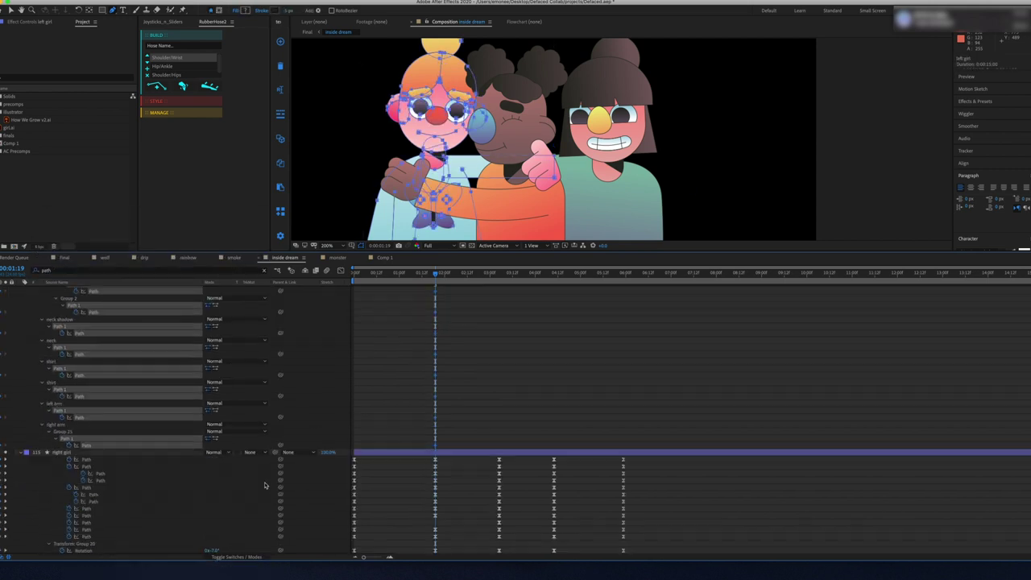
Step: Add path keyframes to the left girl's shapes at 0:00:01:19 and go to the start of the composition
key(u)
key(Home)
key(u)
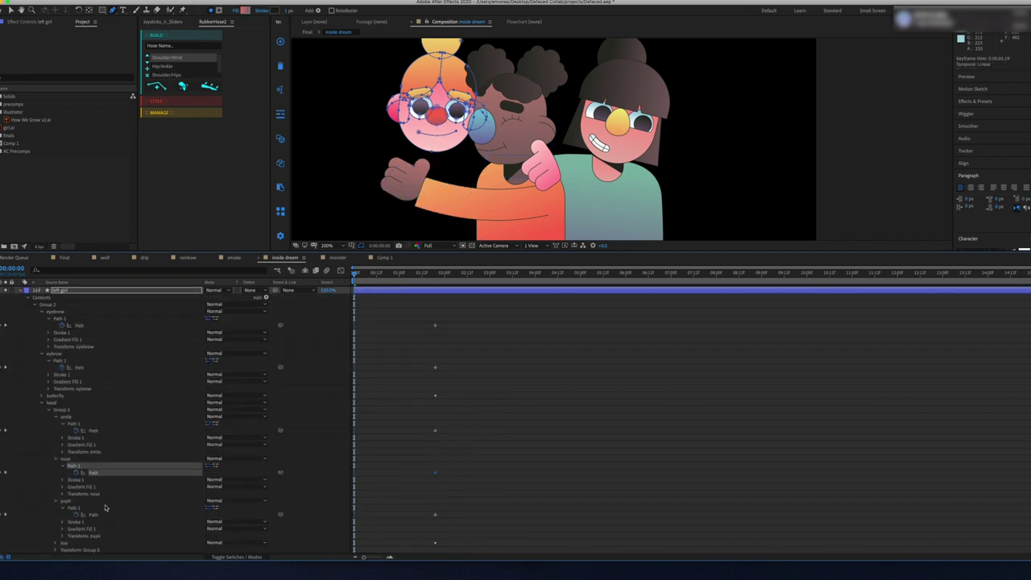
Step: Reposition the left girl's facial feature paths at the start of the composition and filter her layer for the butterfly group
scroll(105, 508, up, 3)
scroll(413, 93, up, 2)
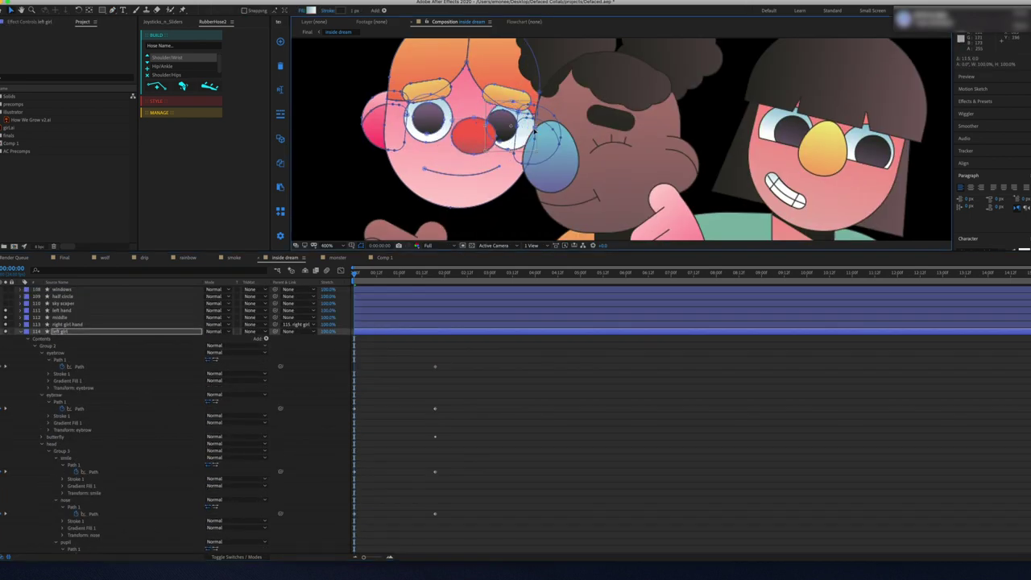
scroll(461, 87, right, 2)
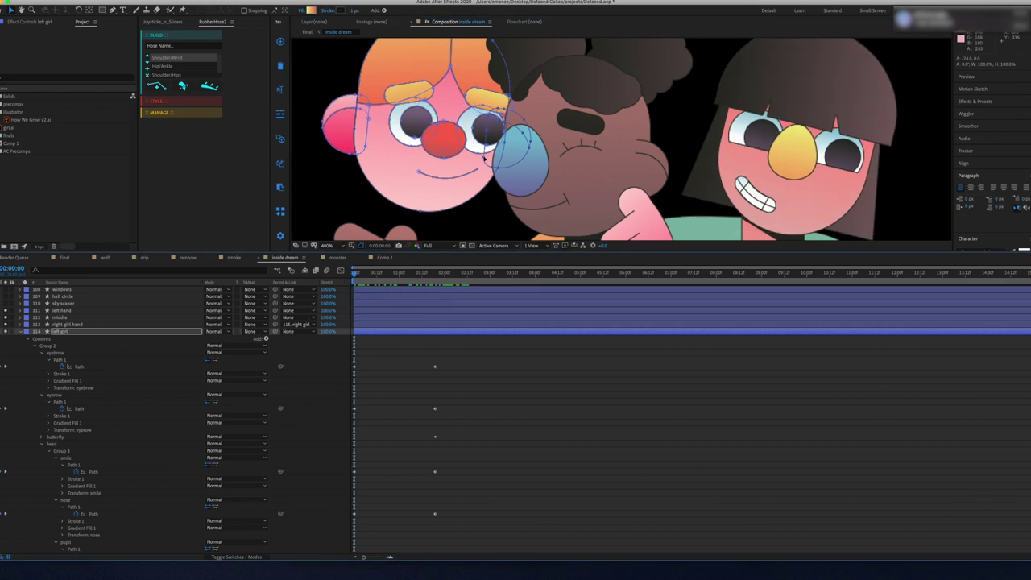
scroll(485, 158, down, 2)
scroll(73, 484, up, 8)
scroll(72, 483, down, 8)
scroll(73, 551, up, 10)
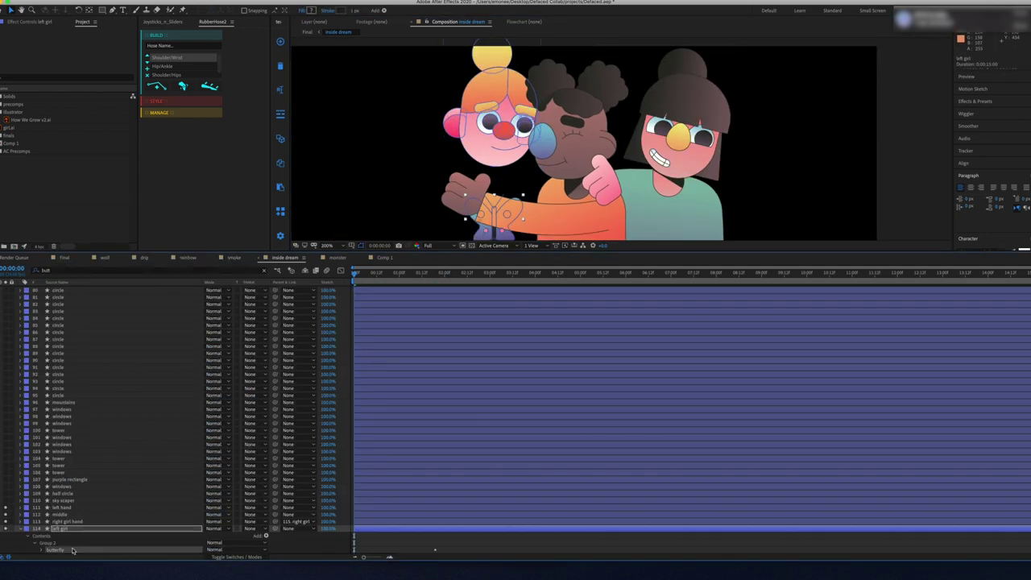
Step: Reshape the ear and head paths of the left girl at the composition's first frame
scroll(73, 551, down, 10)
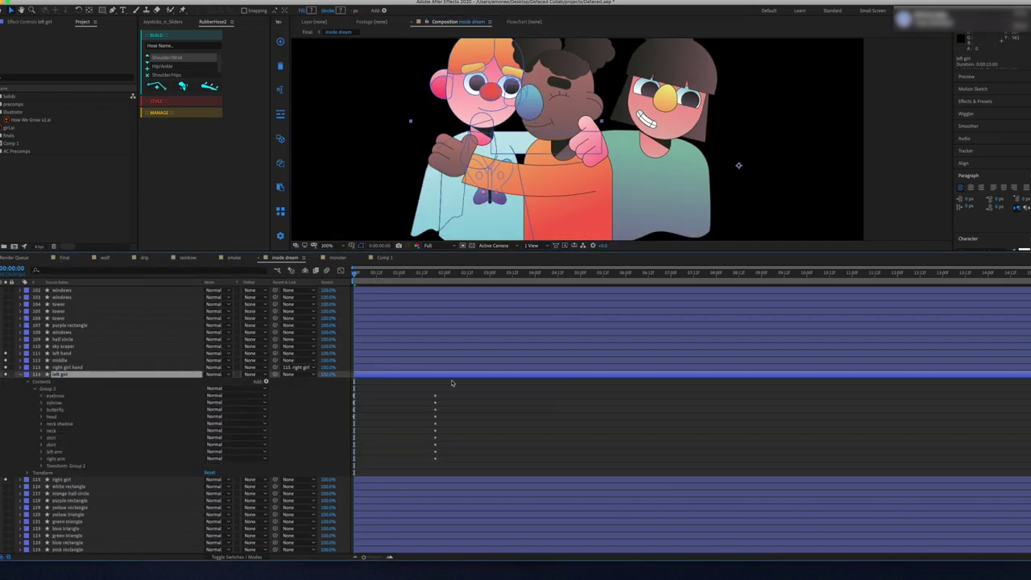
scroll(464, 76, up, 3)
double_click(714, 144)
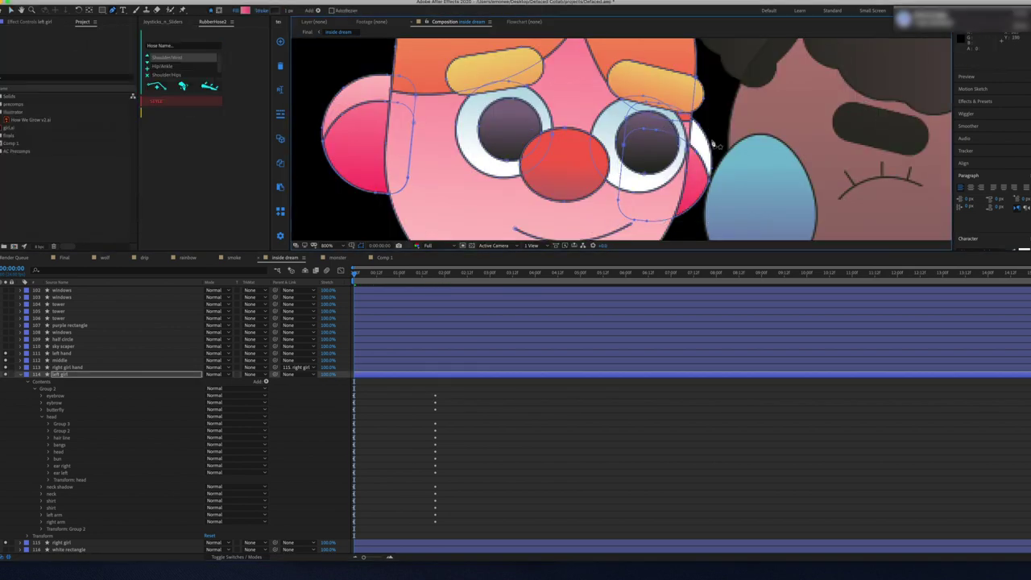
scroll(713, 144, down, 5)
scroll(714, 143, up, 3)
Step: Reveal the left girl's keyframed properties, preview the motion and select her path keyframes at the composition start
key(u)
key(space)
drag(365, 389, 343, 566)
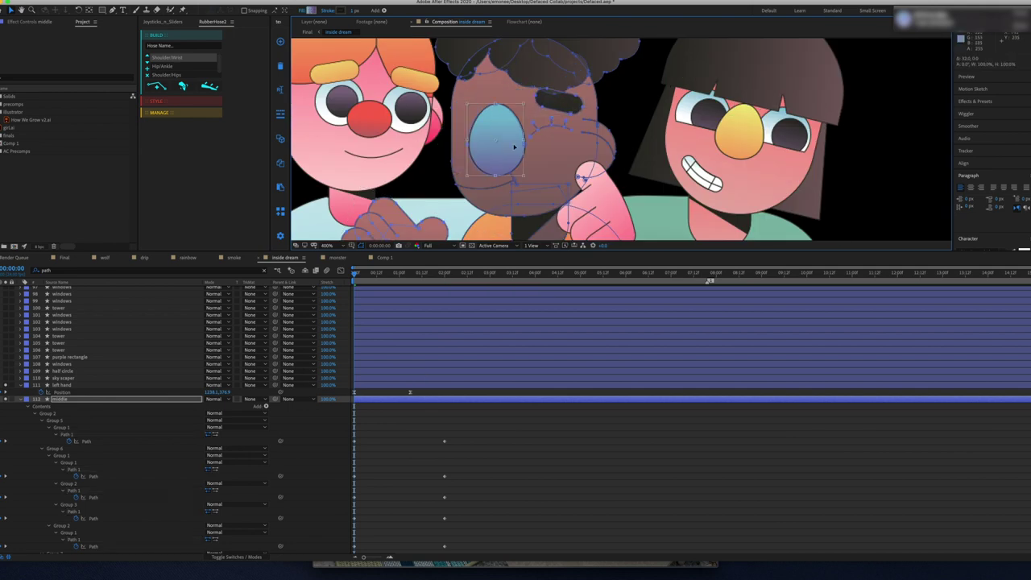
Step: Duplicate the middle girl's layer as "other side of face", matte it with the middle layer, and reveal both layers' path keyframes
key(ctrl+d)
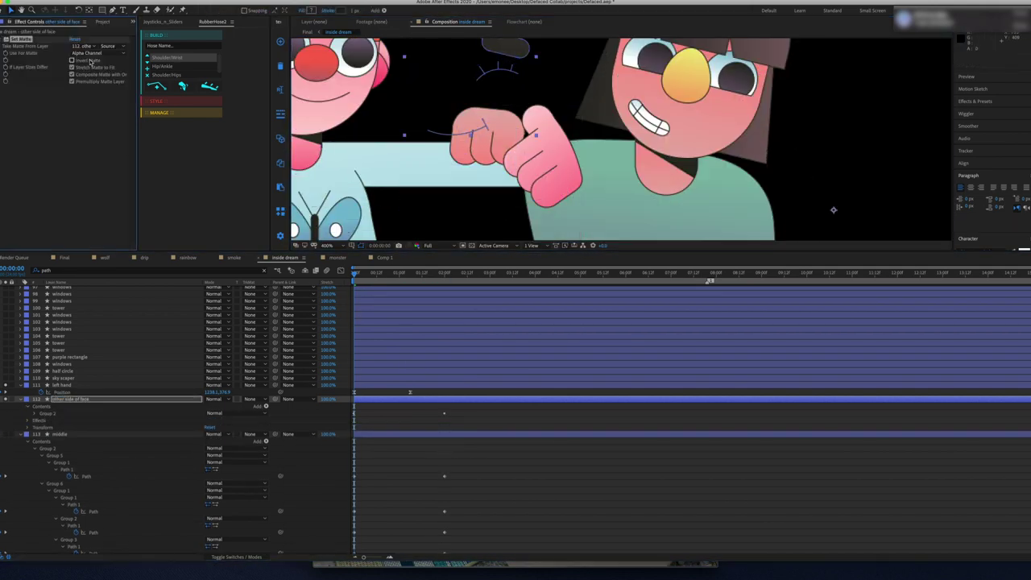
key(u)
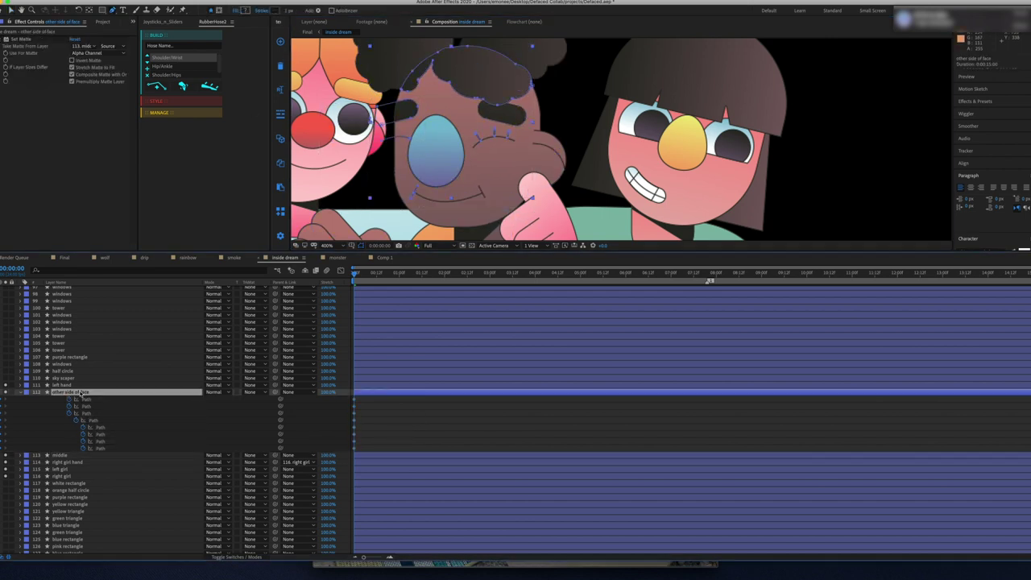
click(408, 455)
key(u)
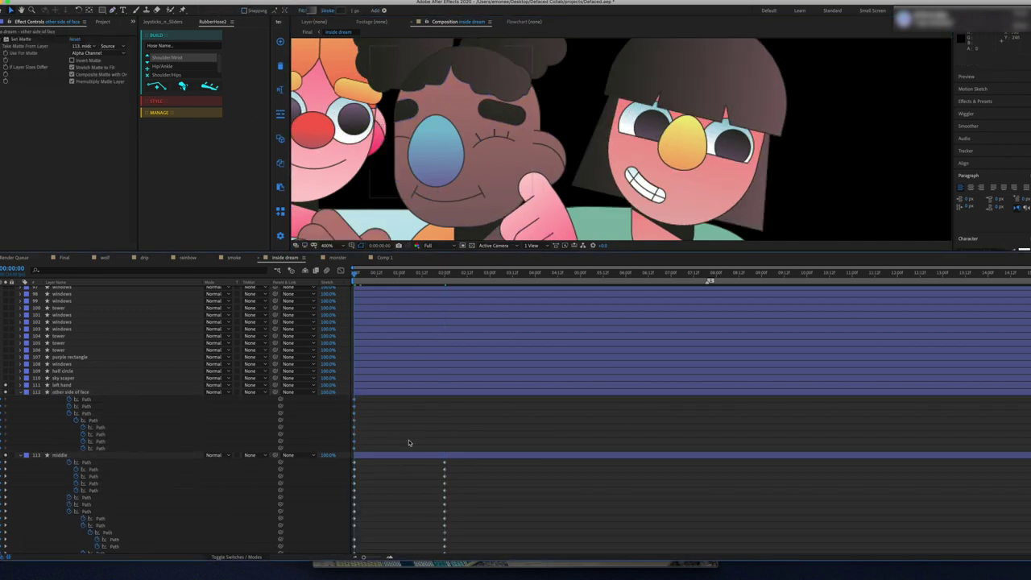
Step: Paste path keyframes for the middle girl's face layers and preview her head turn
key(ctrl+v)
key(ctrl+Down)
key(space)
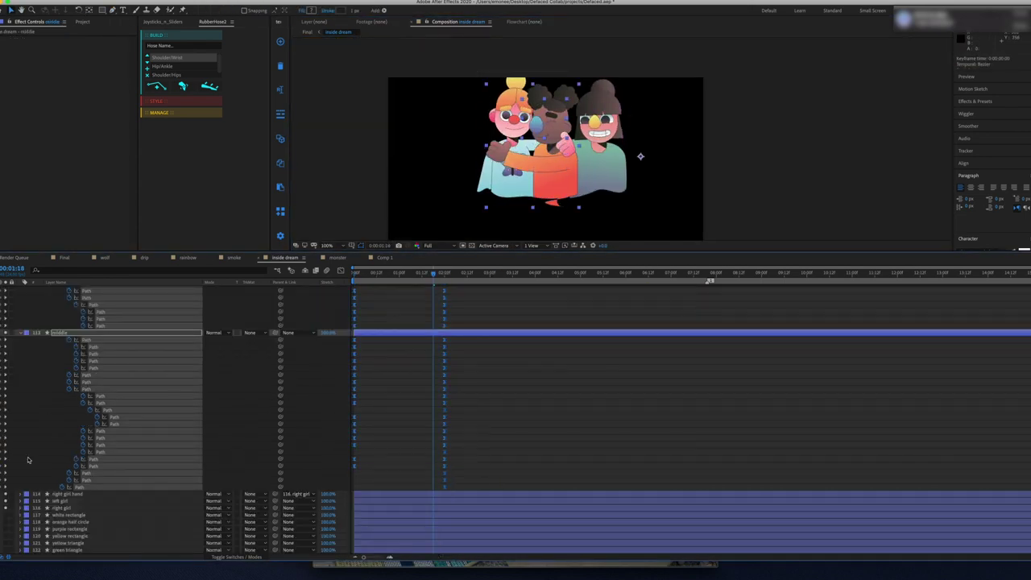
key(ctrl+v)
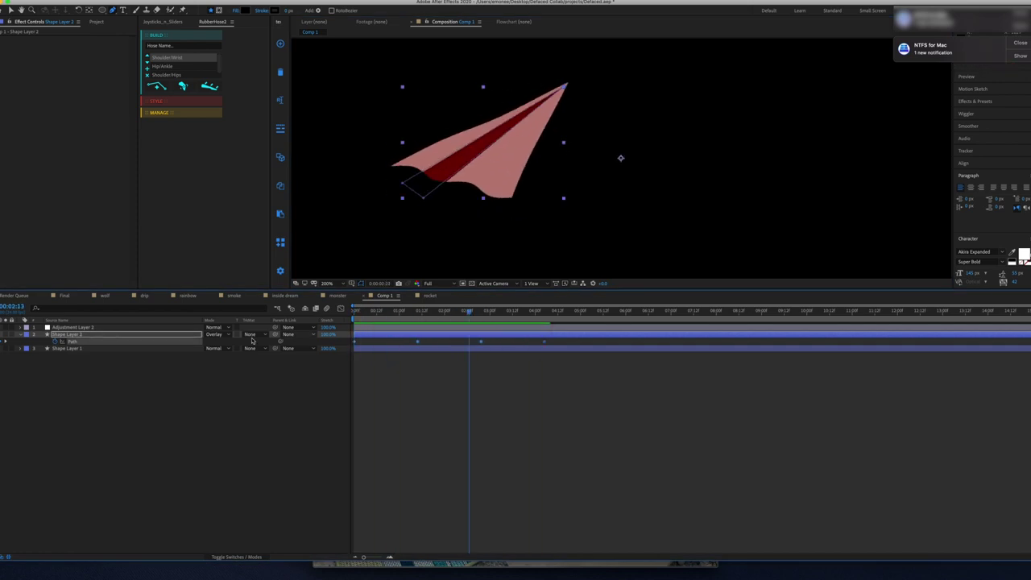
Step: Spread Shape Layer 2's cape path keyframes further apart in Comp 1 and preview the flutter
key(comma)
drag(543, 341, 552, 345)
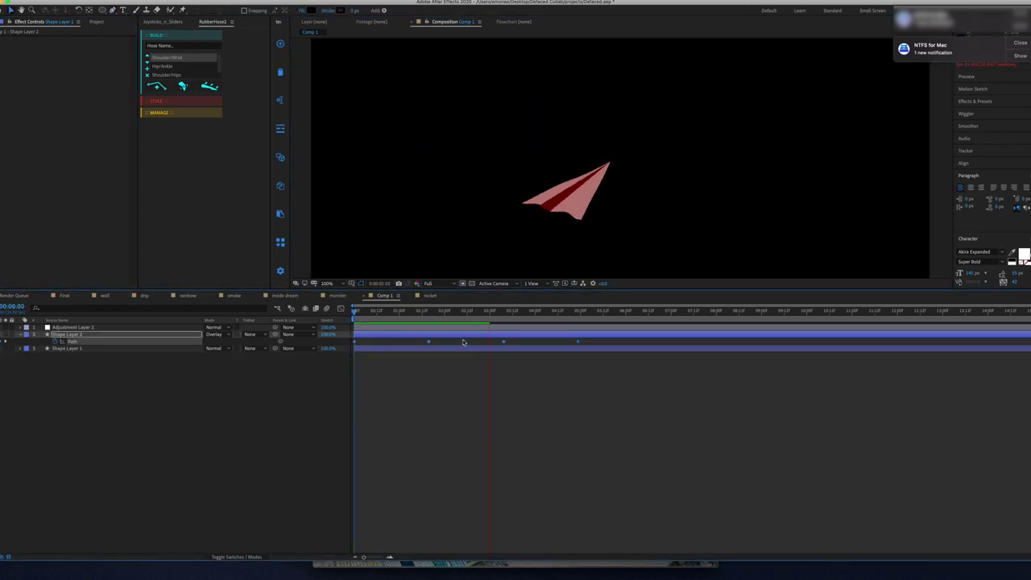
drag(387, 327, 520, 324)
key(period)
key(period)
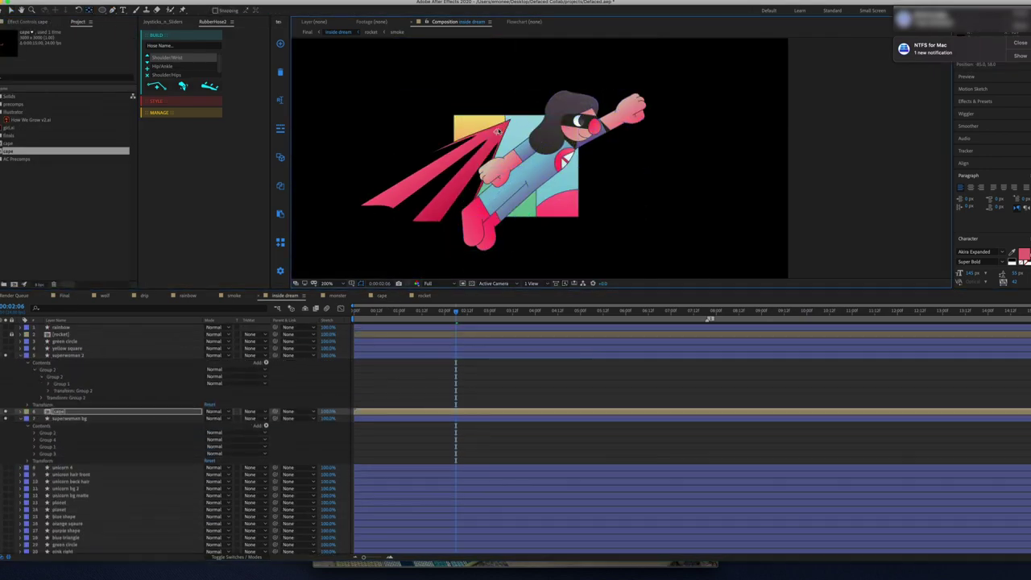
Step: Go to the start of the inside dream composition and show the cape layer's rotation property
key(Home)
key(r)
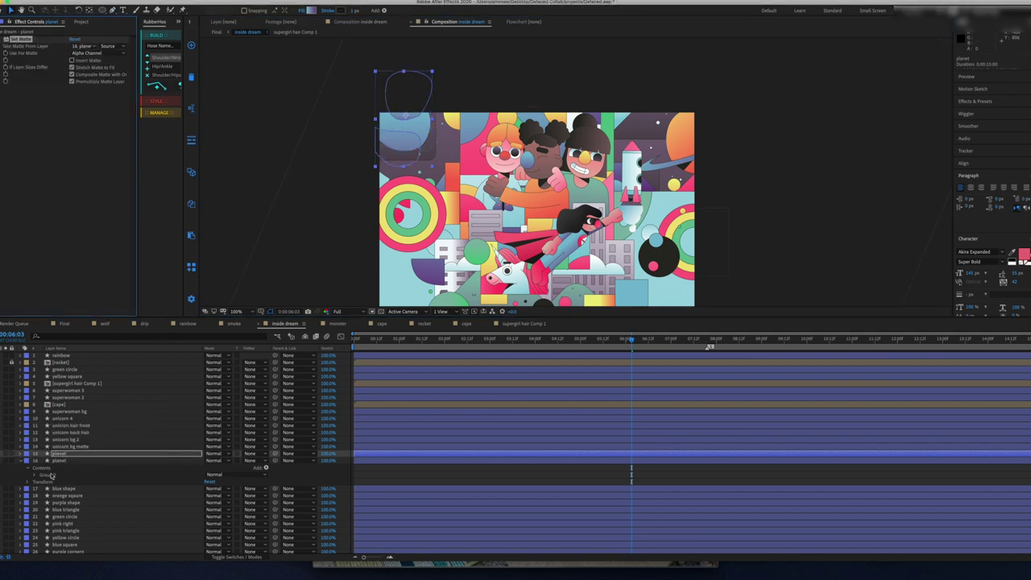
Step: Open the planet shape groups and adjust the outer path points of the planet shape behind the rocket
click(51, 475)
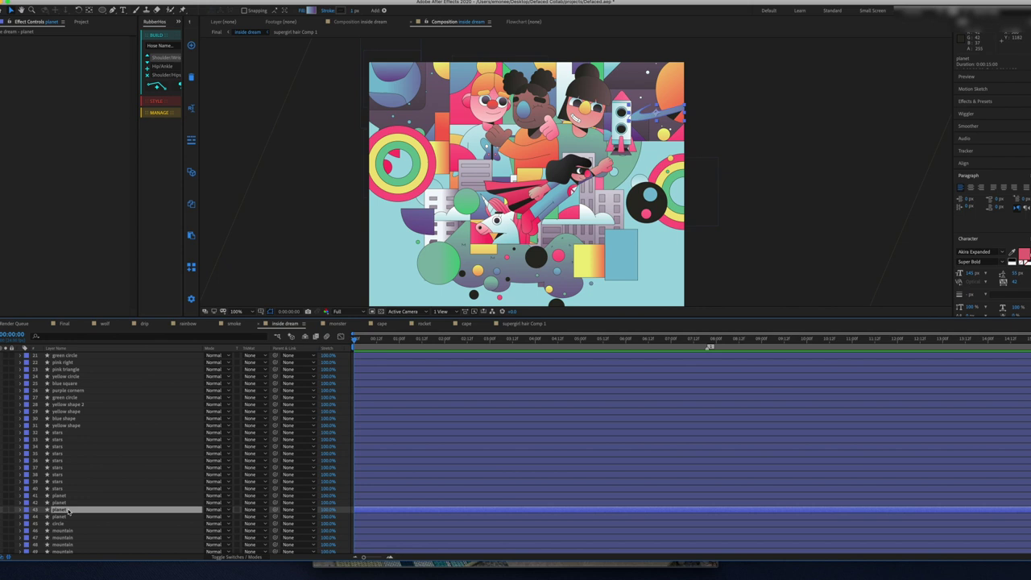
scroll(766, 74, up, 1)
click(627, 119)
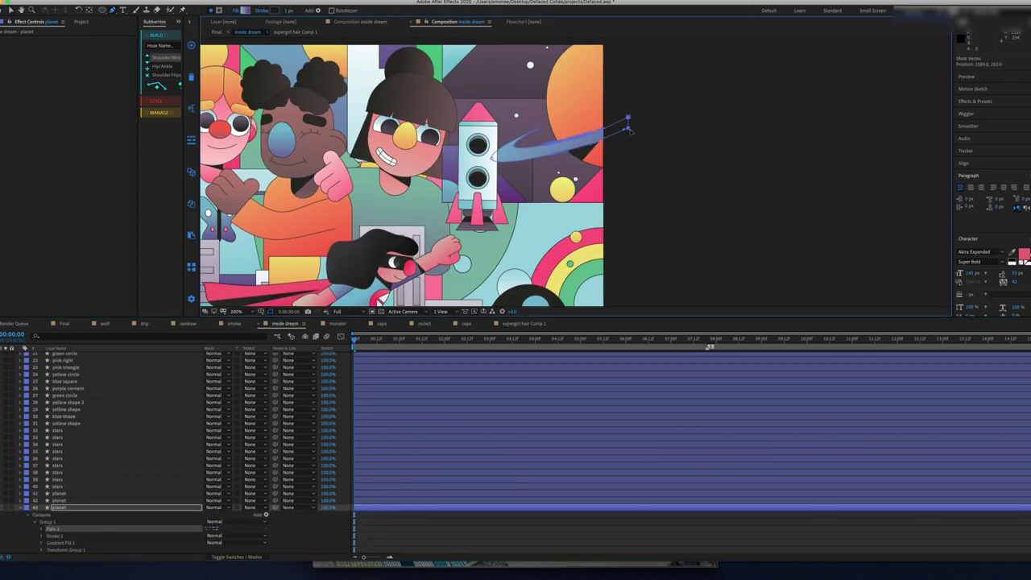
Step: Keyframe the ringed planet's rotation from 0:00:00:00 to 0:00:07:19 and parent the shadow layer to it
click(64, 501)
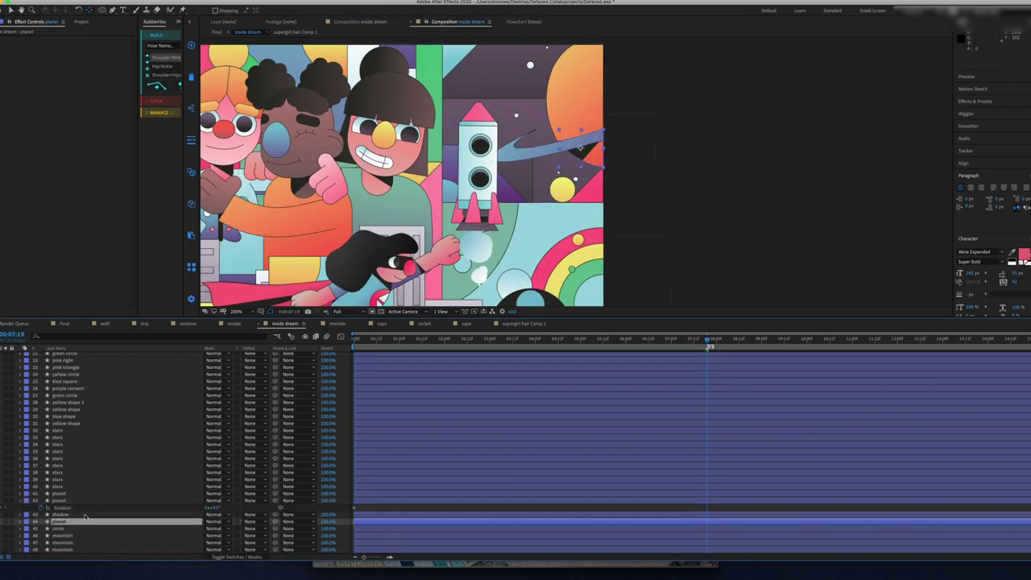
click(65, 508)
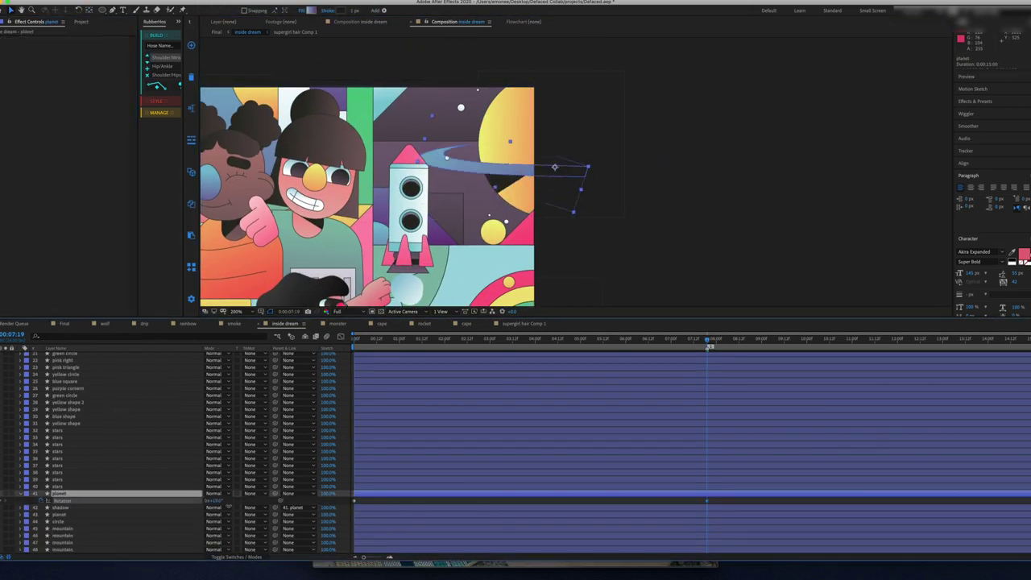
click(59, 508)
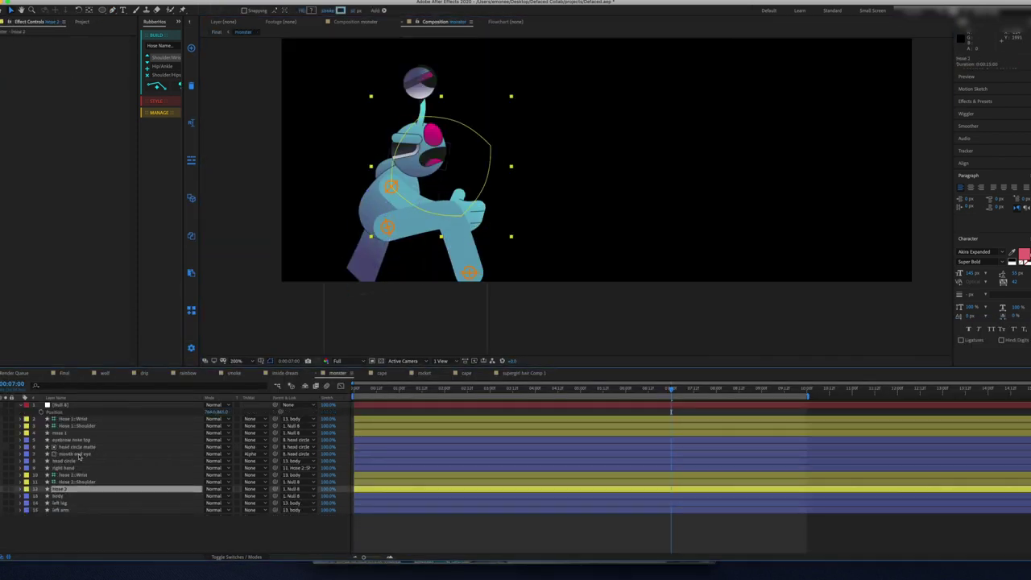
Step: Adjust the glove's outline path in the glove composition and expand the BaseHose style of the Hose 4 finger
click(218, 529)
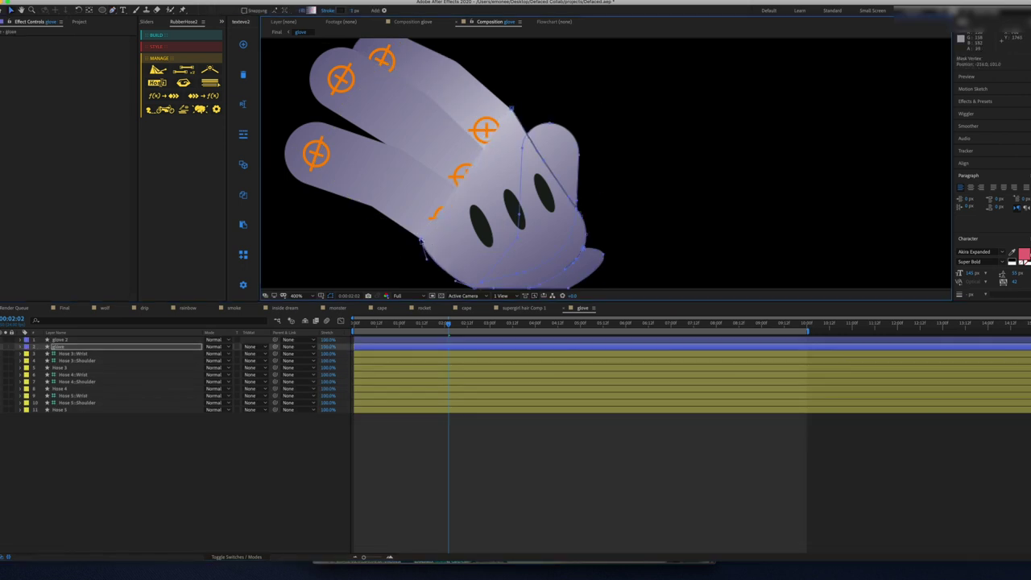
click(508, 103)
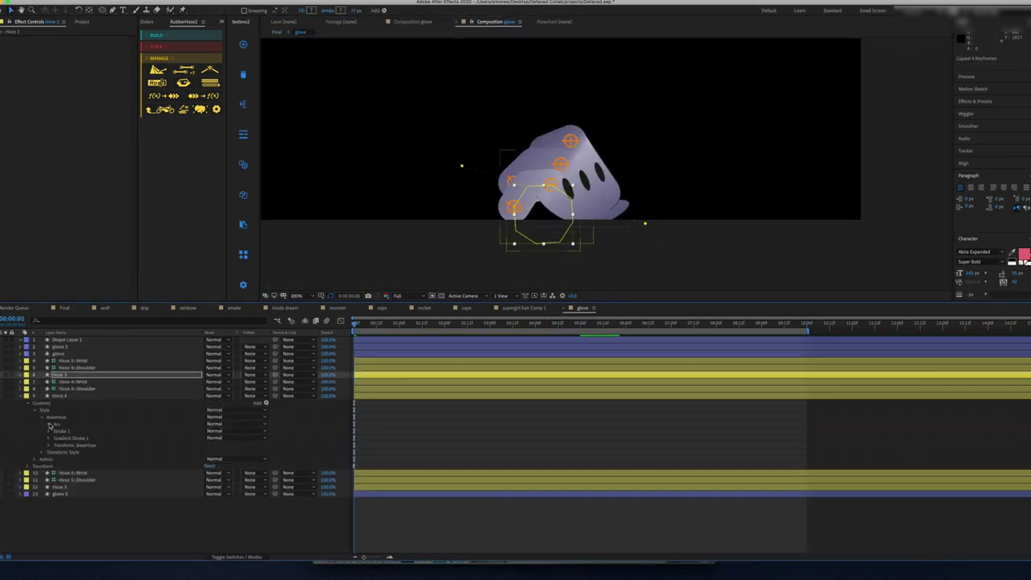
click(442, 296)
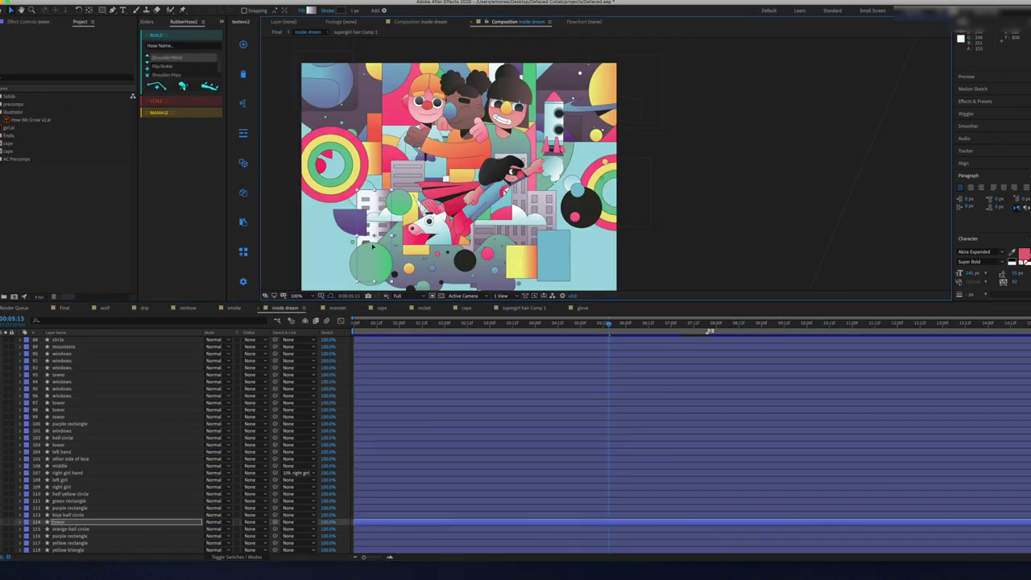
Step: Duplicate the tower and windows layers and place the copies along the skyline to the illustration's left edge
click(58, 389)
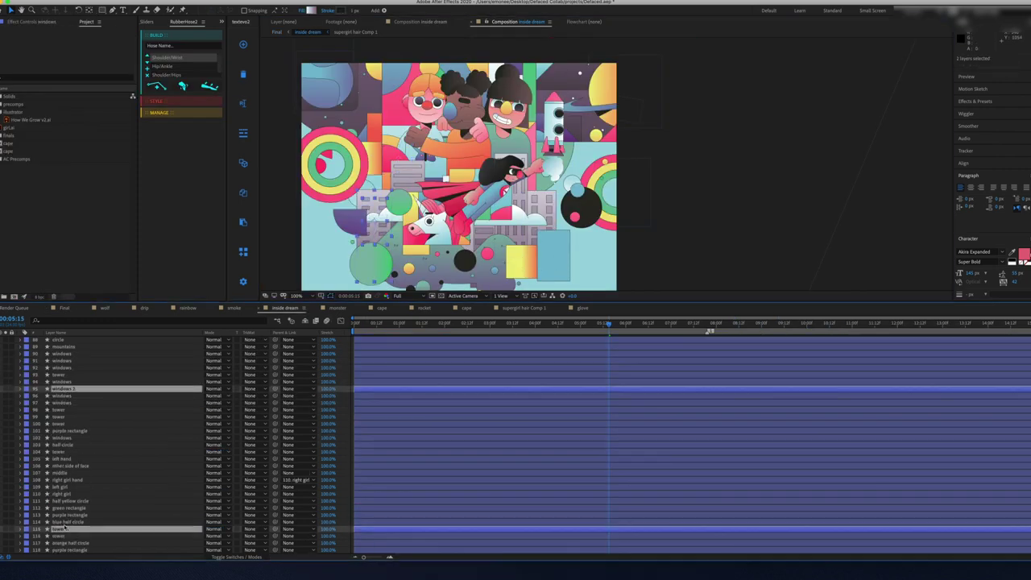
click(58, 416)
scroll(121, 443, down, 10)
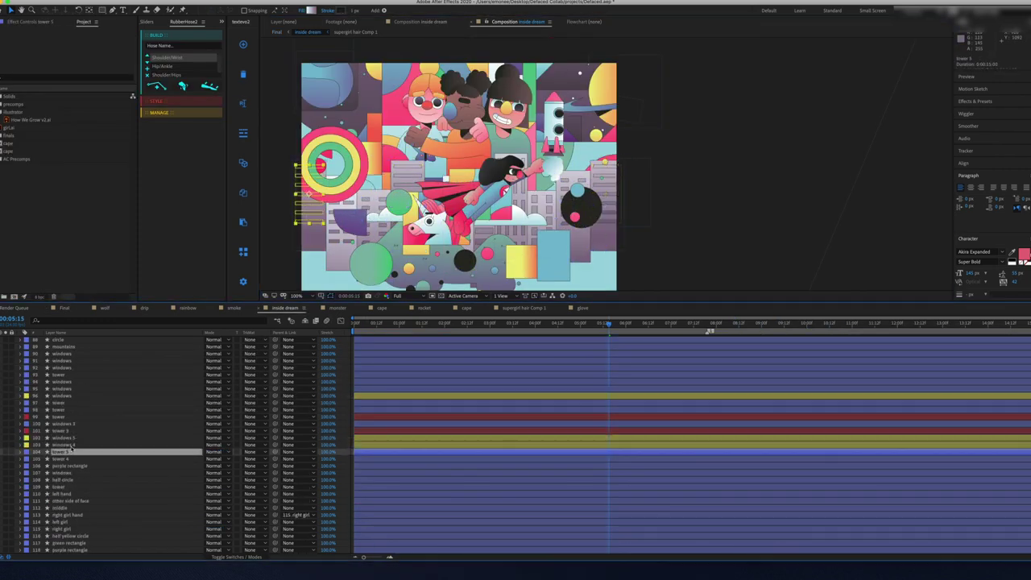
click(62, 536)
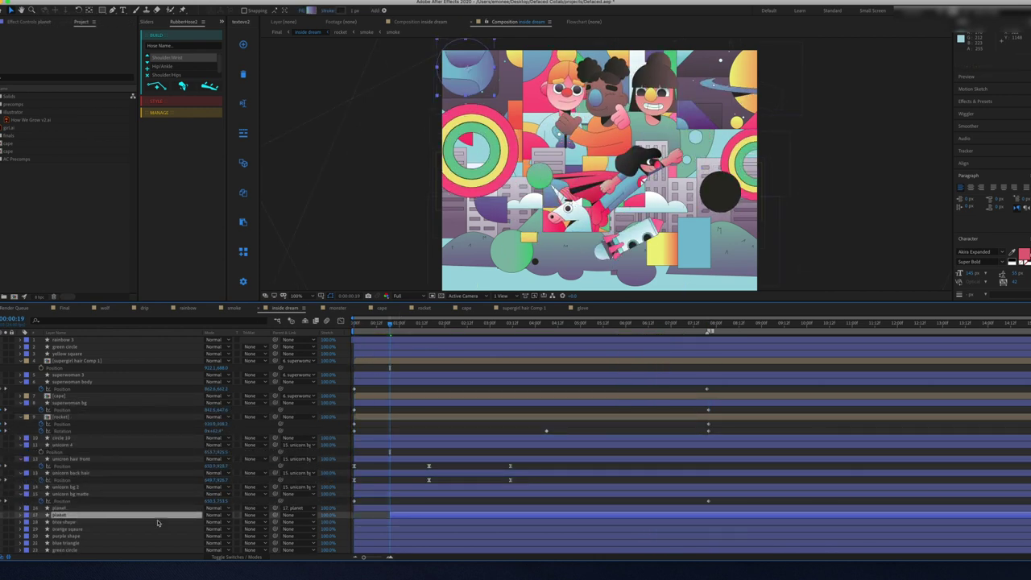
Step: Animate the dream's layers with staggered position keyframes on the four Null 12 control layers
scroll(85, 541, down, 3)
click(105, 479)
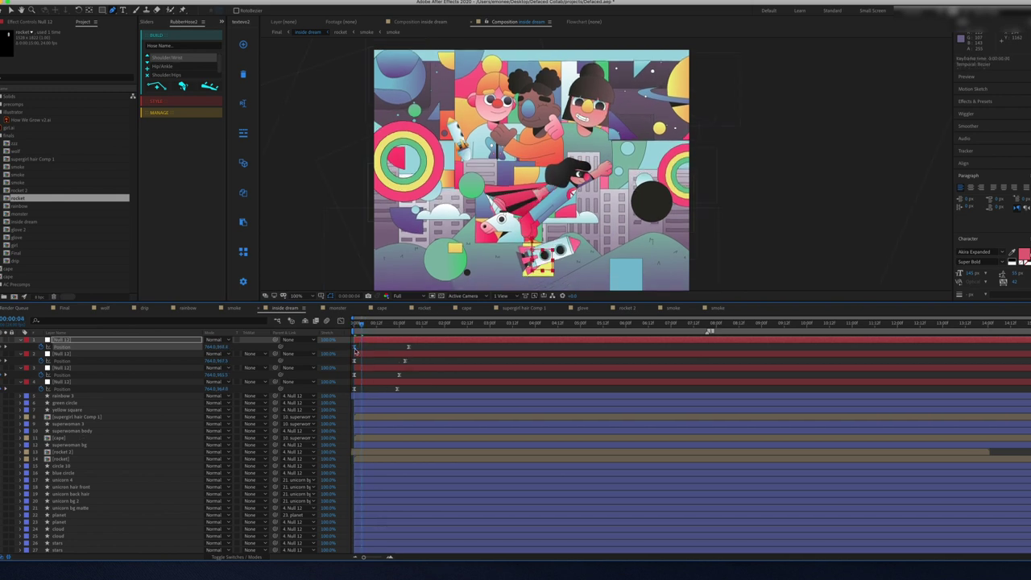
click(404, 351)
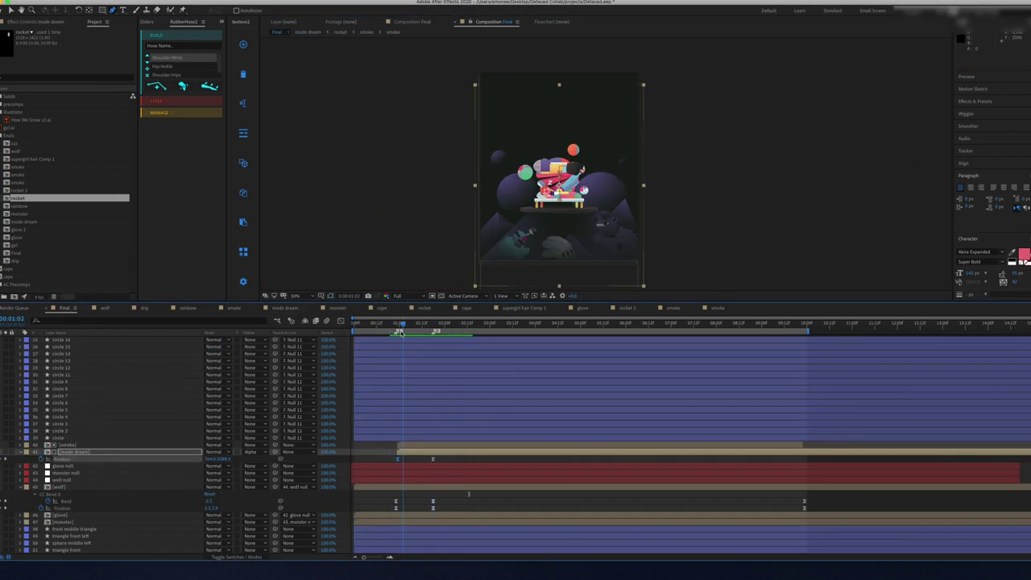
Step: Scrub the Final composition across the inside dream layer's position keyframes to review its entrance
drag(400, 331, 433, 331)
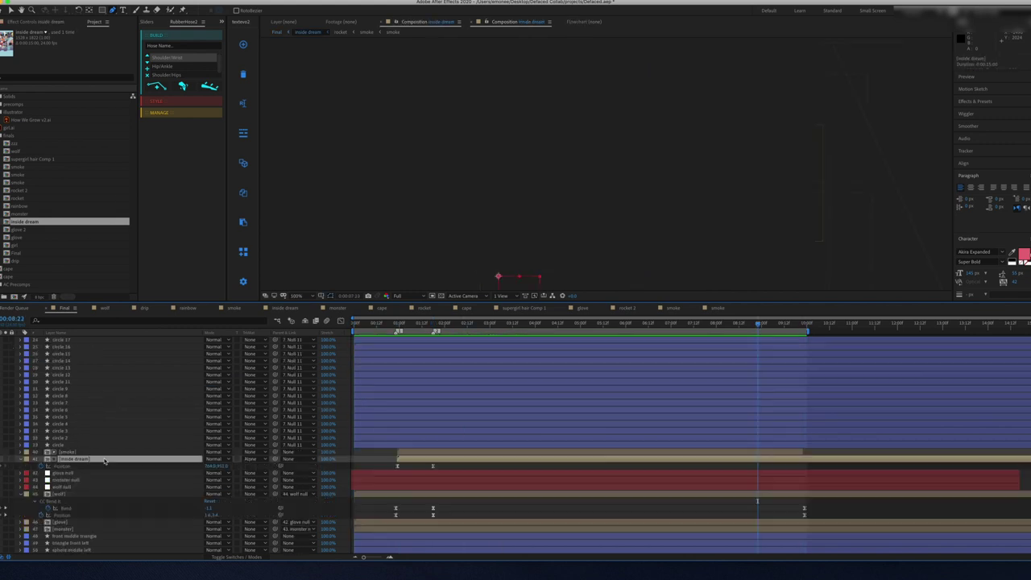